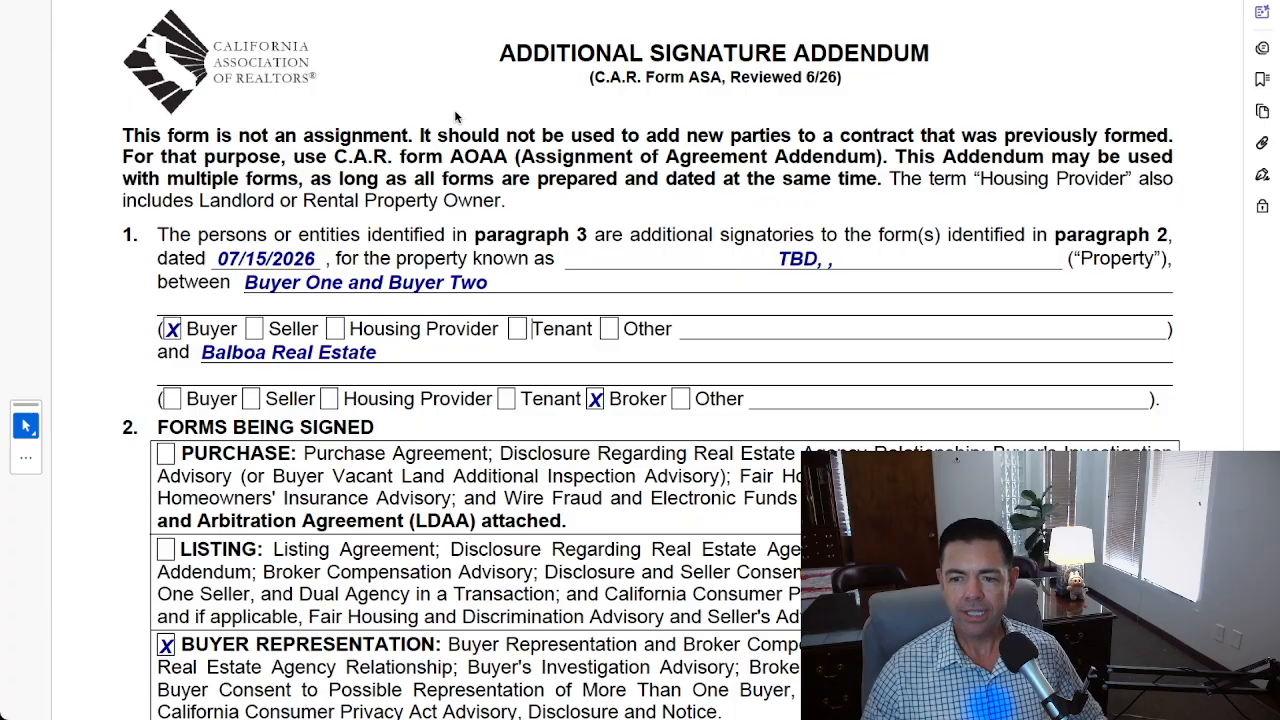
- Look through the Additional Signature Addendum and agency relationship disclosure, up to the start of the Buyer Representation and Broker Compensation Agreement
{"action": "scroll", "coordinate": [483, 148], "scroll_direction": "down", "scroll_amount": 5}
{"action": "scroll", "coordinate": [483, 148], "scroll_direction": "down", "scroll_amount": 12}
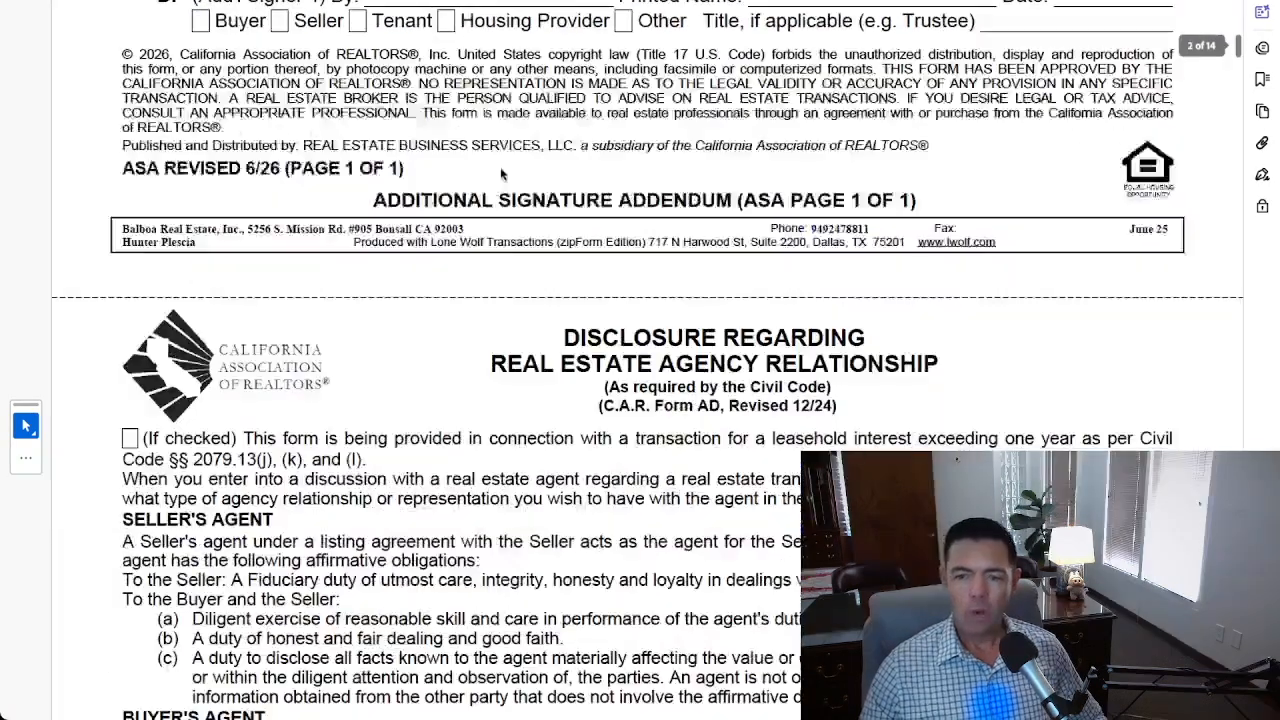
{"action": "scroll", "coordinate": [543, 209], "scroll_direction": "down", "scroll_amount": 15}
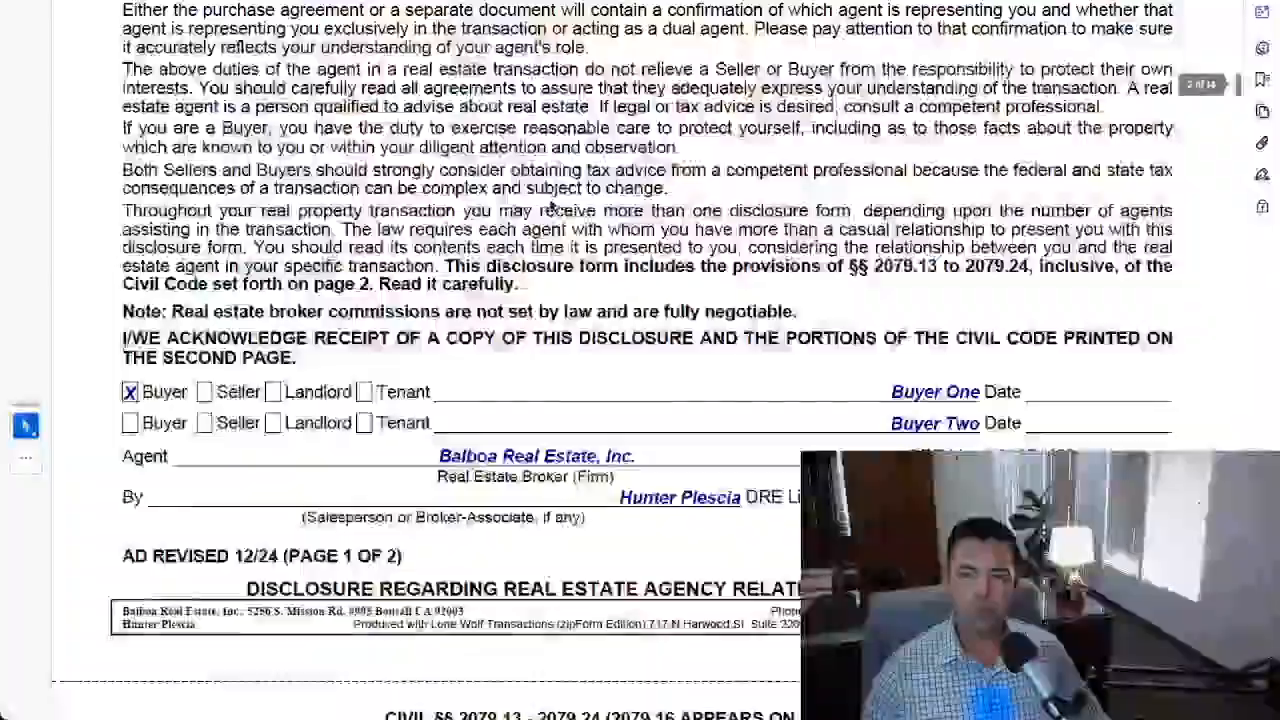
{"action": "scroll", "coordinate": [543, 209], "scroll_direction": "down", "scroll_amount": 7}
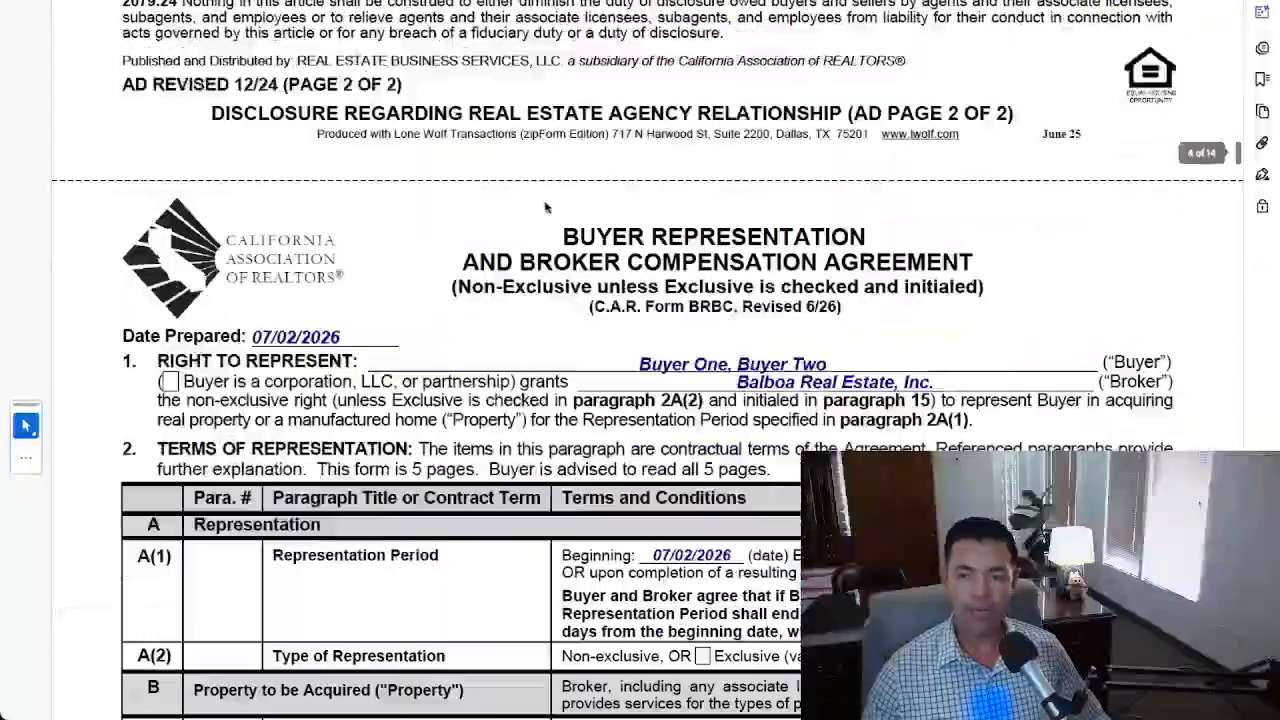
{"action": "scroll", "coordinate": [552, 199], "scroll_direction": "up", "scroll_amount": 1}
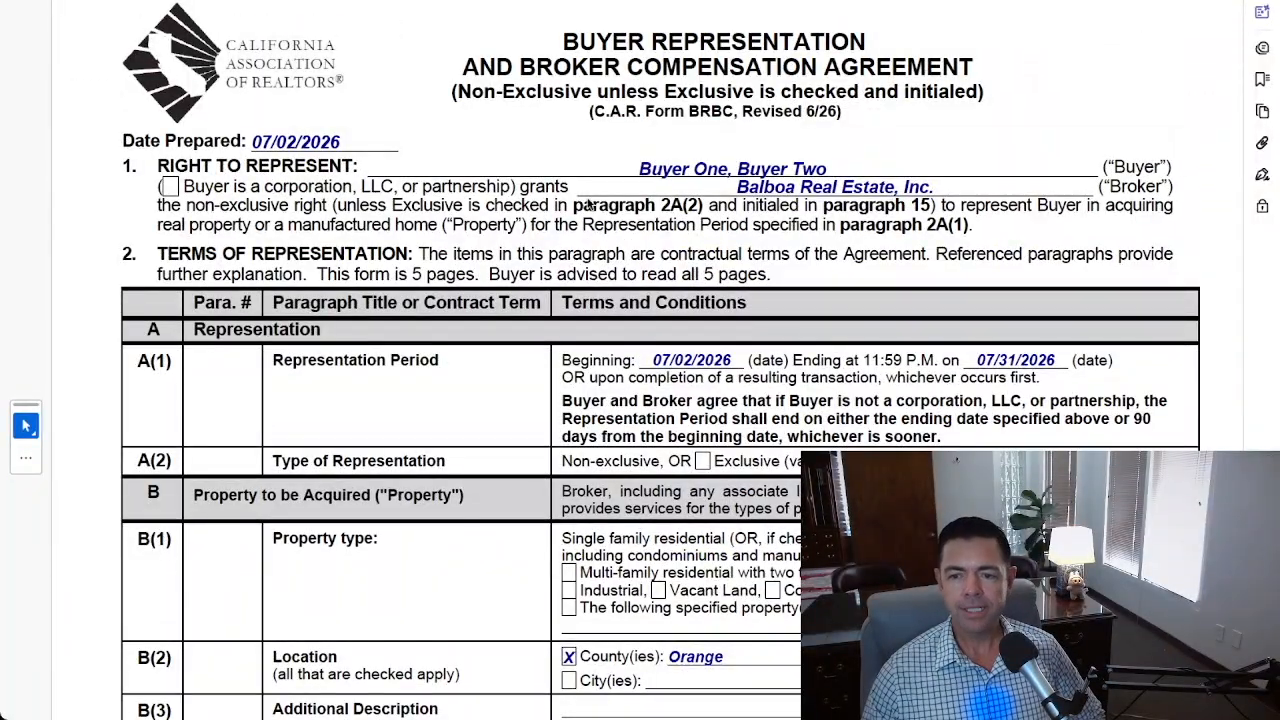
- Review the Buyer Representation and Broker Compensation Agreement from its terms table down to the buyer and broker signature blocks
{"action": "scroll", "coordinate": [568, 228], "scroll_direction": "down", "scroll_amount": 1}
{"action": "scroll", "coordinate": [568, 228], "scroll_direction": "down", "scroll_amount": 14}
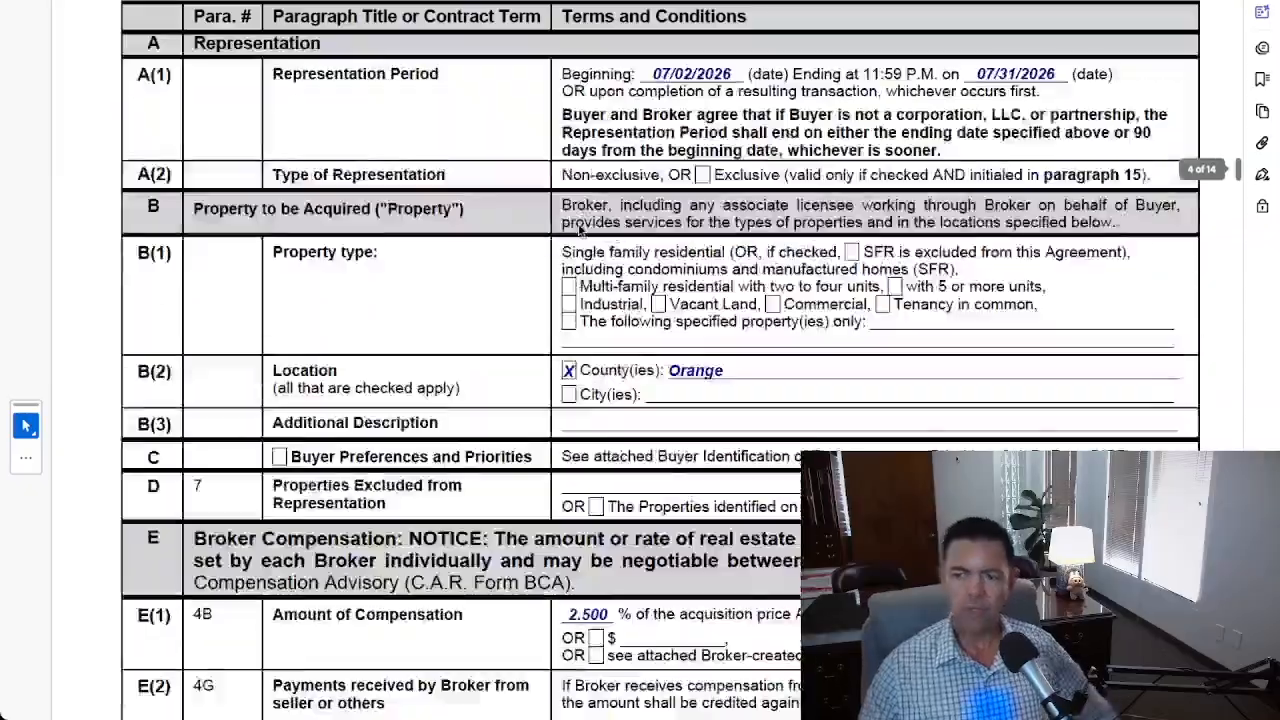
{"action": "scroll", "coordinate": [578, 230], "scroll_direction": "down", "scroll_amount": 20}
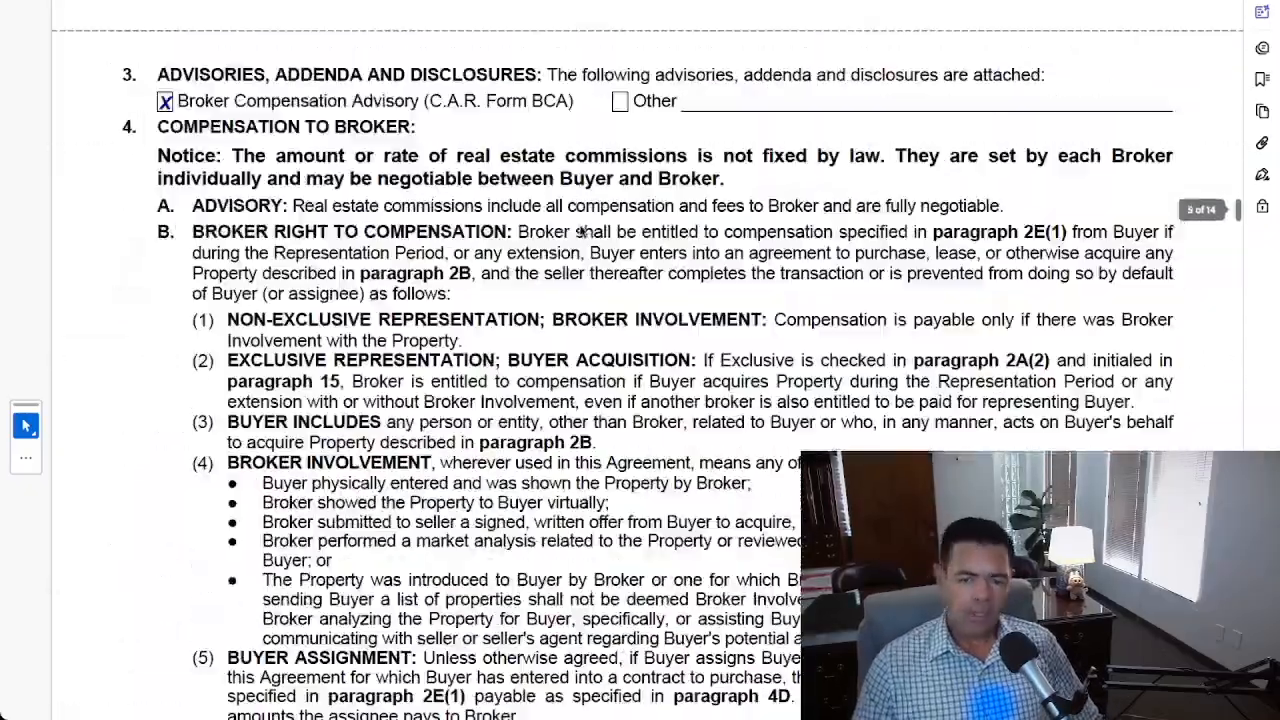
{"action": "scroll", "coordinate": [579, 229], "scroll_direction": "down", "scroll_amount": 20}
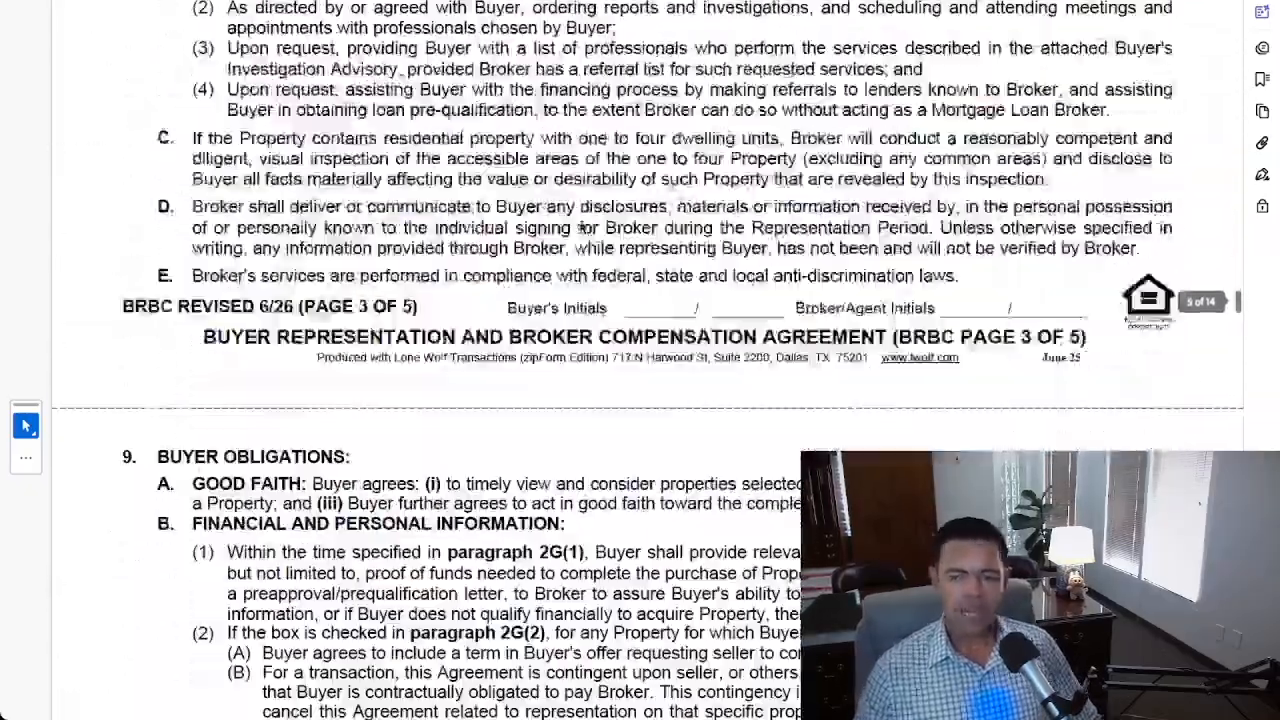
{"action": "scroll", "coordinate": [579, 226], "scroll_direction": "down", "scroll_amount": 10}
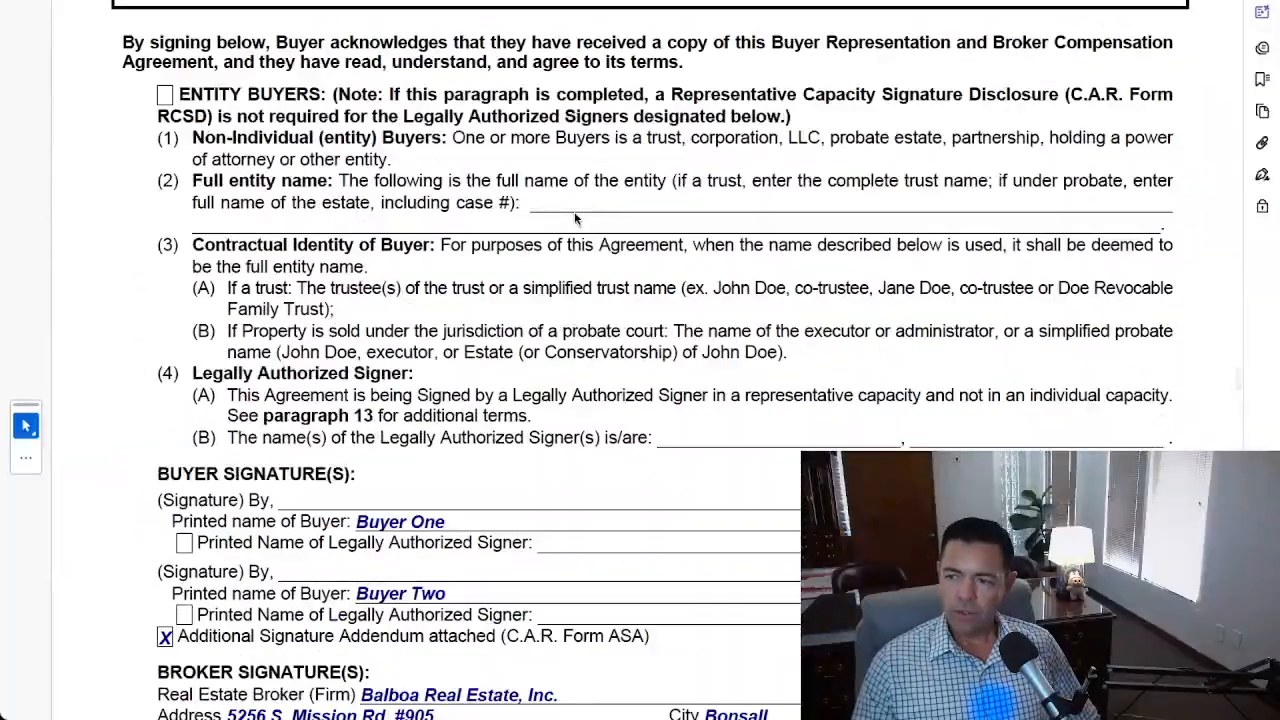
{"action": "scroll", "coordinate": [575, 218], "scroll_direction": "down", "scroll_amount": 5}
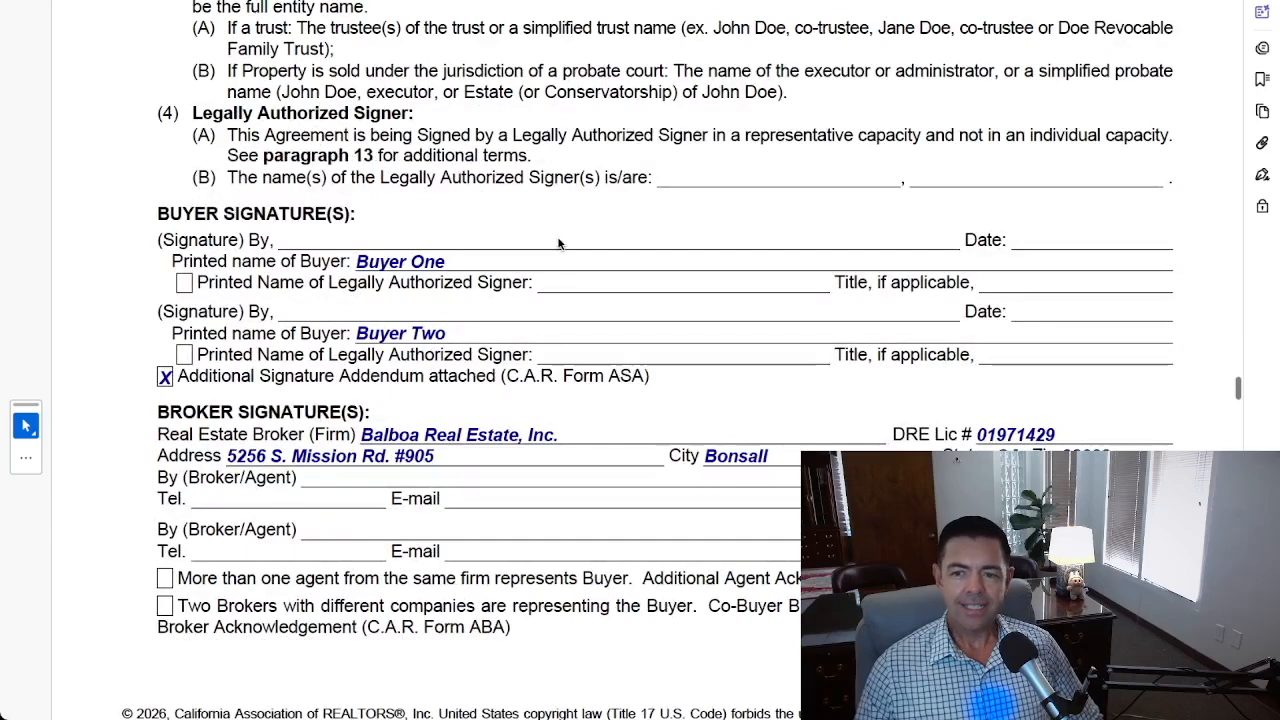
{"action": "scroll", "coordinate": [554, 285], "scroll_direction": "down", "scroll_amount": 1}
{"action": "scroll", "coordinate": [500, 263], "scroll_direction": "down", "scroll_amount": 2}
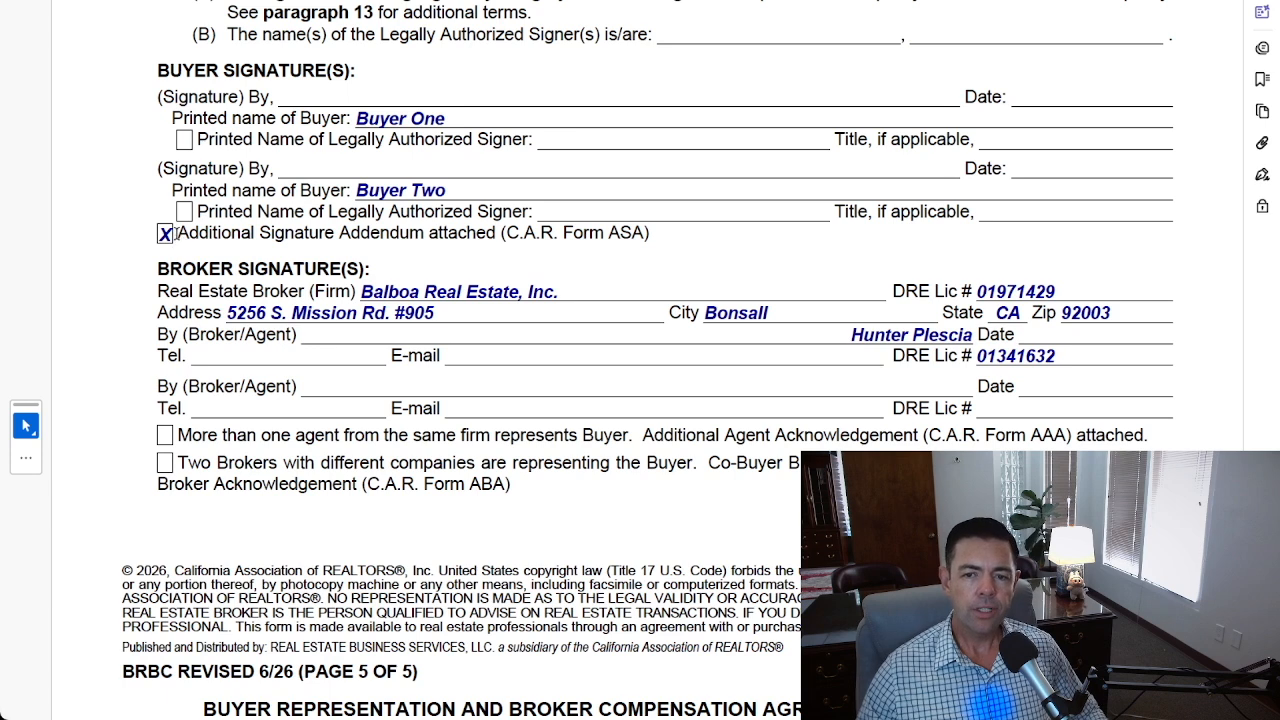
- Examine the "Additional Signature Addendum attached" checkbox line below the buyer signatures, highlighting its wording and clearing the highlight
{"action": "scroll", "coordinate": [176, 233], "scroll_direction": "down", "scroll_amount": 1}
{"action": "left_click_drag", "start_coordinate": [178, 207], "coordinate": [503, 205]}
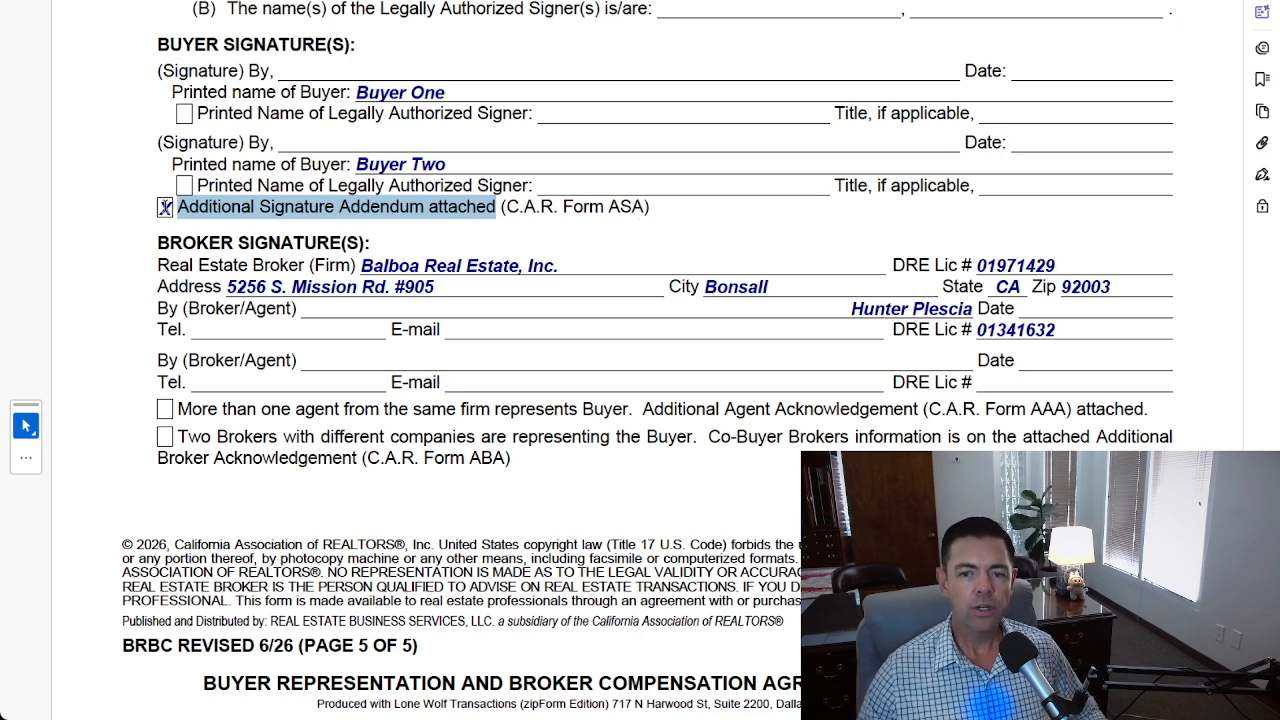
{"action": "left_click", "coordinate": [170, 212]}
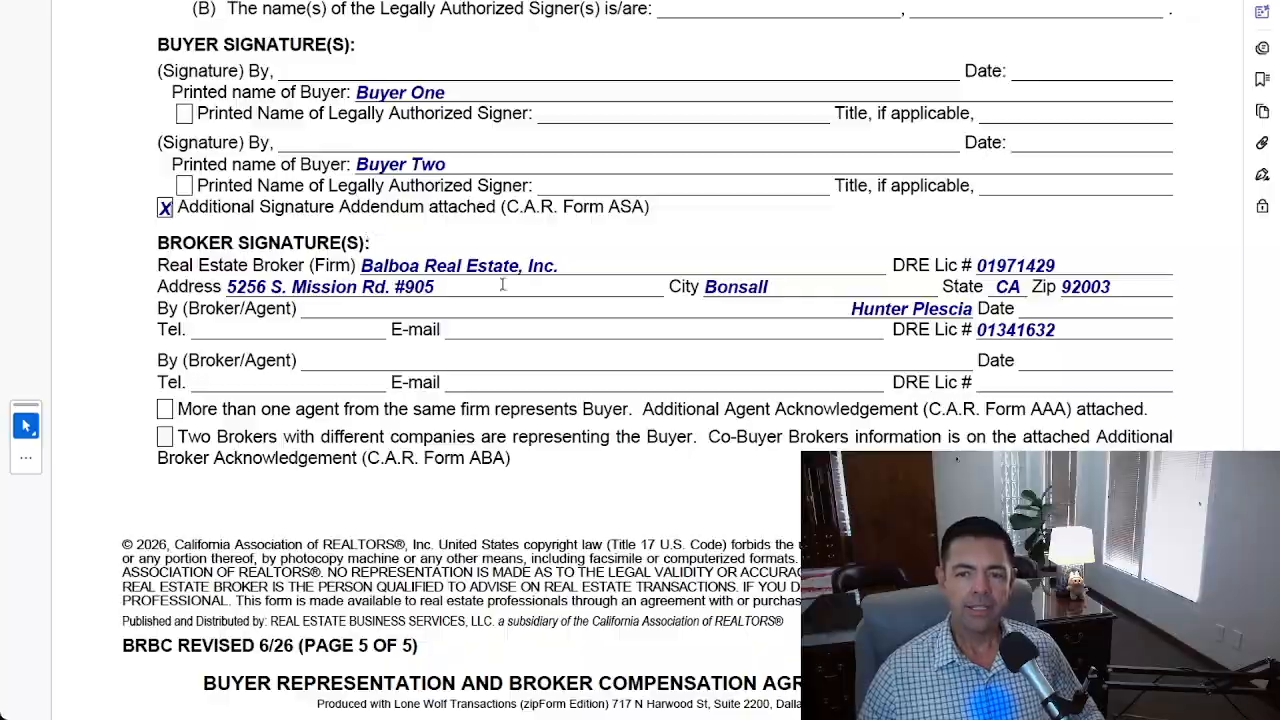
- Return to the start of the Additional Signature Addendum and examine the date, property and party entries in paragraph 1
{"action": "scroll", "coordinate": [310, 243], "scroll_direction": "up", "scroll_amount": 15}
{"action": "scroll", "coordinate": [640, 360], "scroll_direction": "up", "scroll_amount": 20}
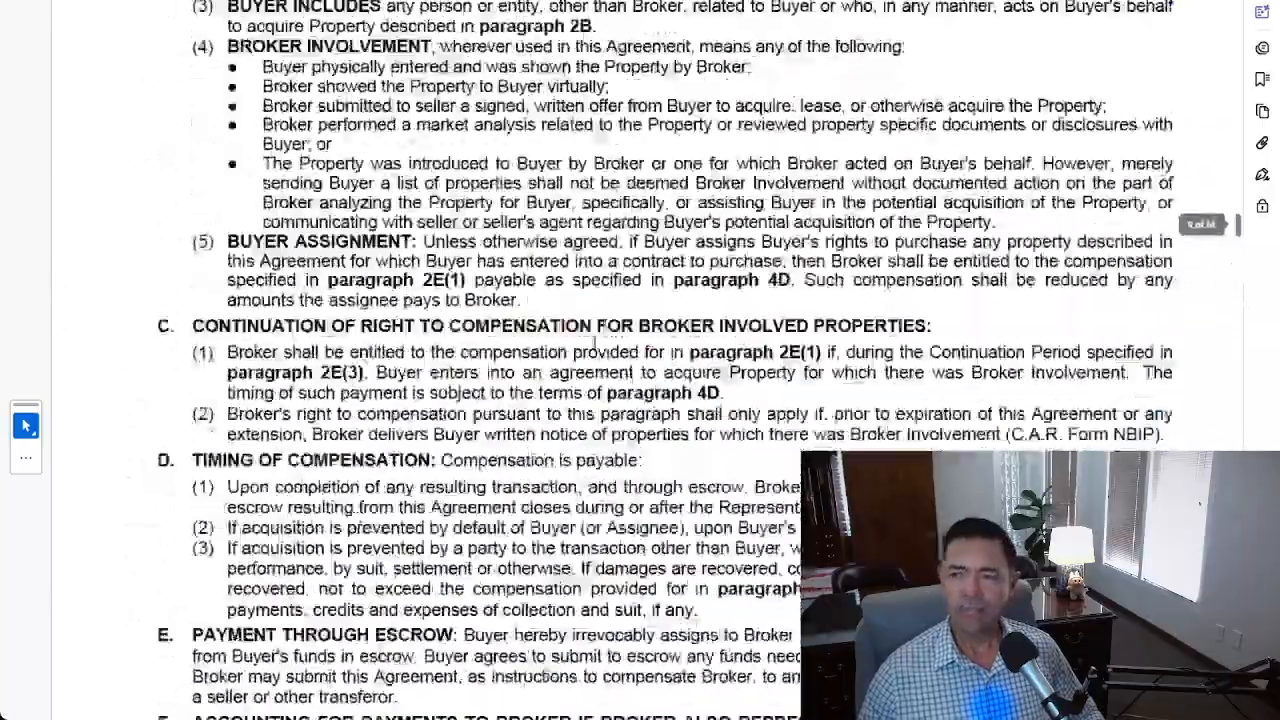
{"action": "scroll", "coordinate": [583, 342], "scroll_direction": "up", "scroll_amount": 10}
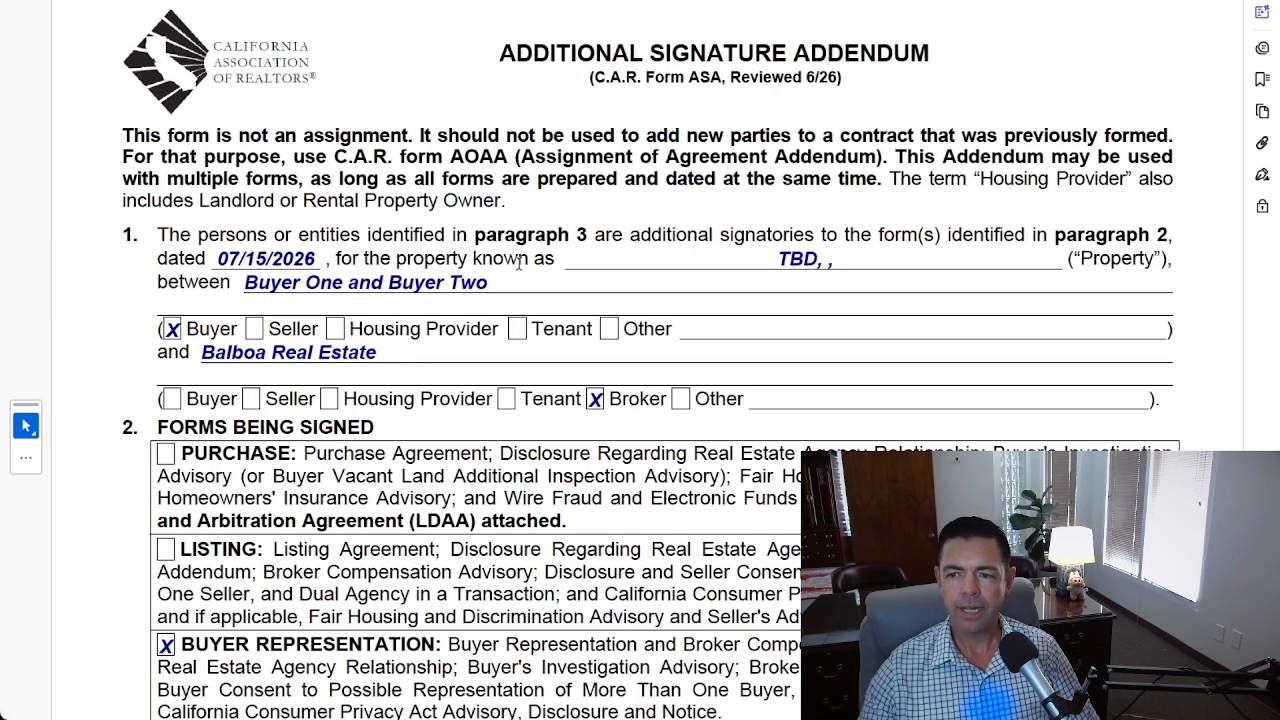
{"action": "scroll", "coordinate": [274, 225], "scroll_direction": "down", "scroll_amount": 2}
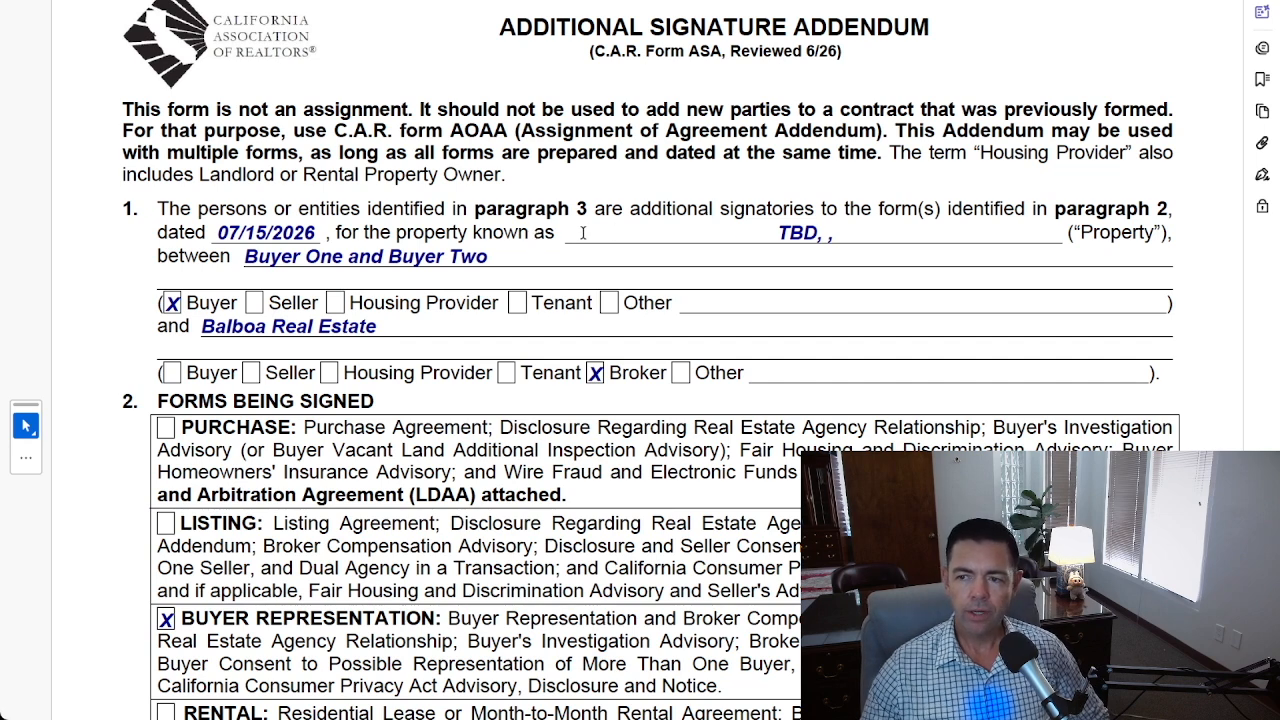
{"action": "left_click", "coordinate": [822, 240]}
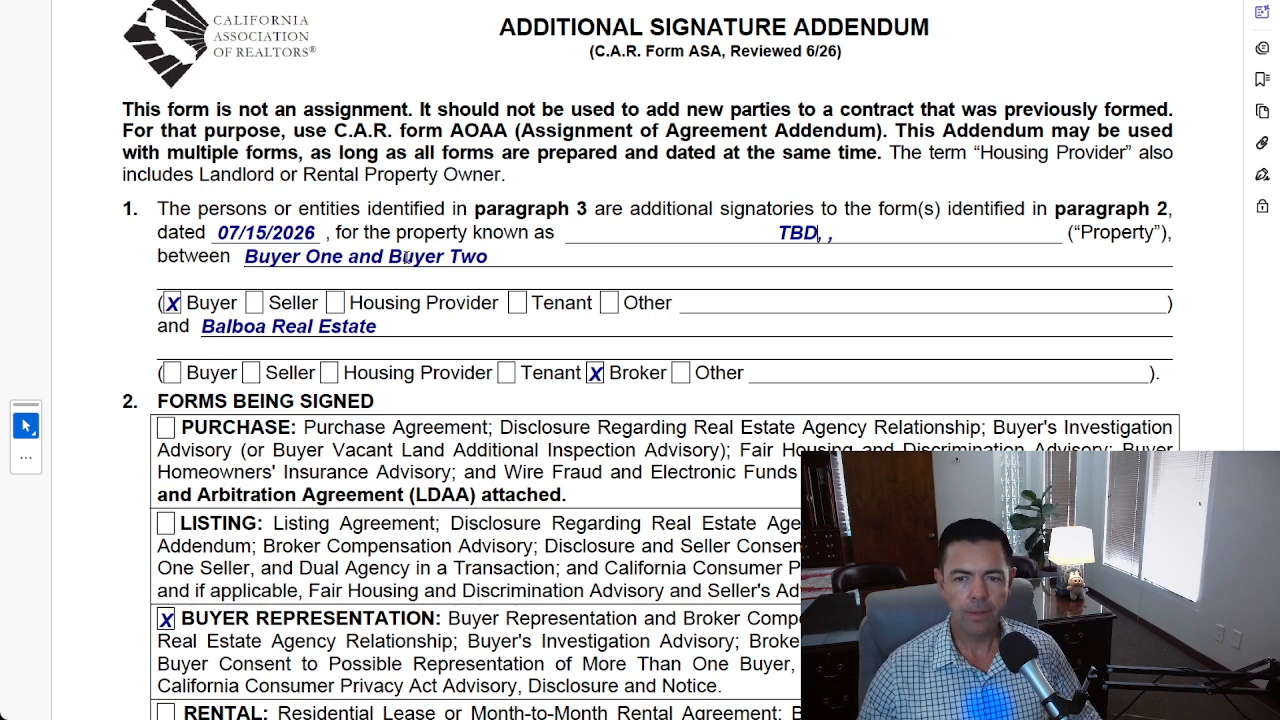
- Examine the purchase, listing, buyer representation, rental, disclosure and other options under Forms Being Signed in paragraph 2
{"action": "scroll", "coordinate": [406, 256], "scroll_direction": "down", "scroll_amount": 1}
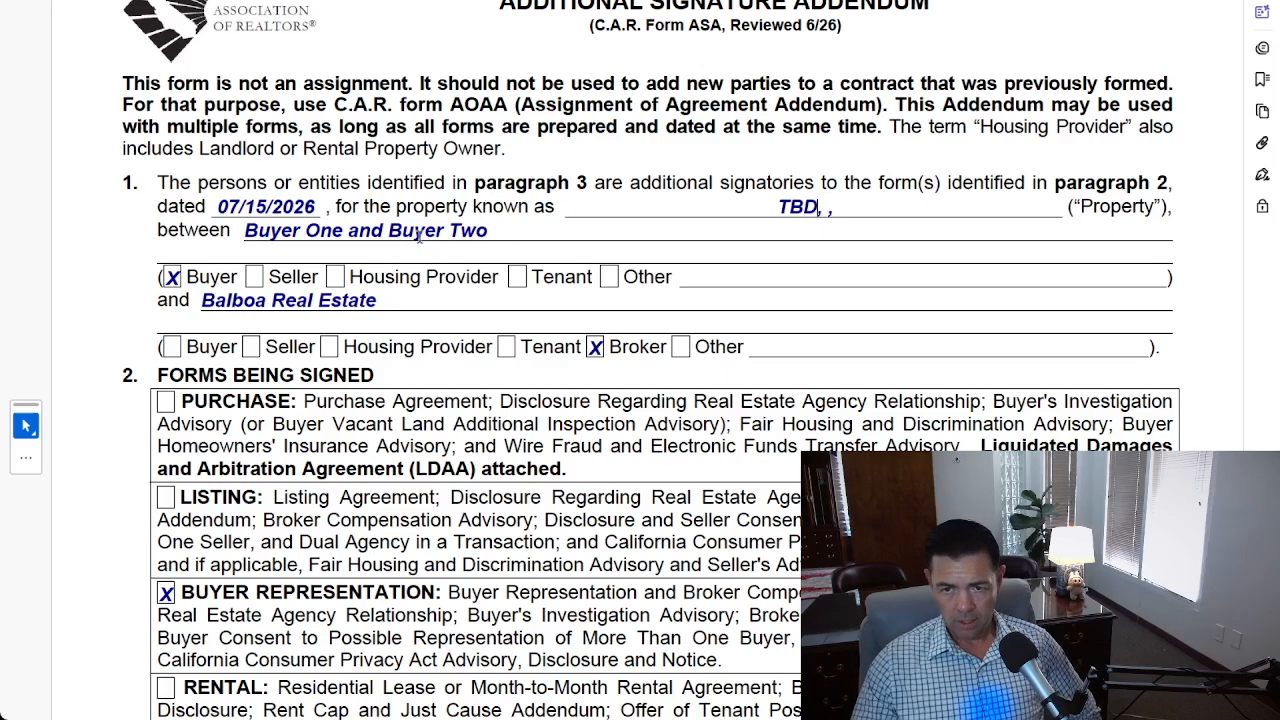
{"action": "scroll", "coordinate": [419, 232], "scroll_direction": "down", "scroll_amount": 3}
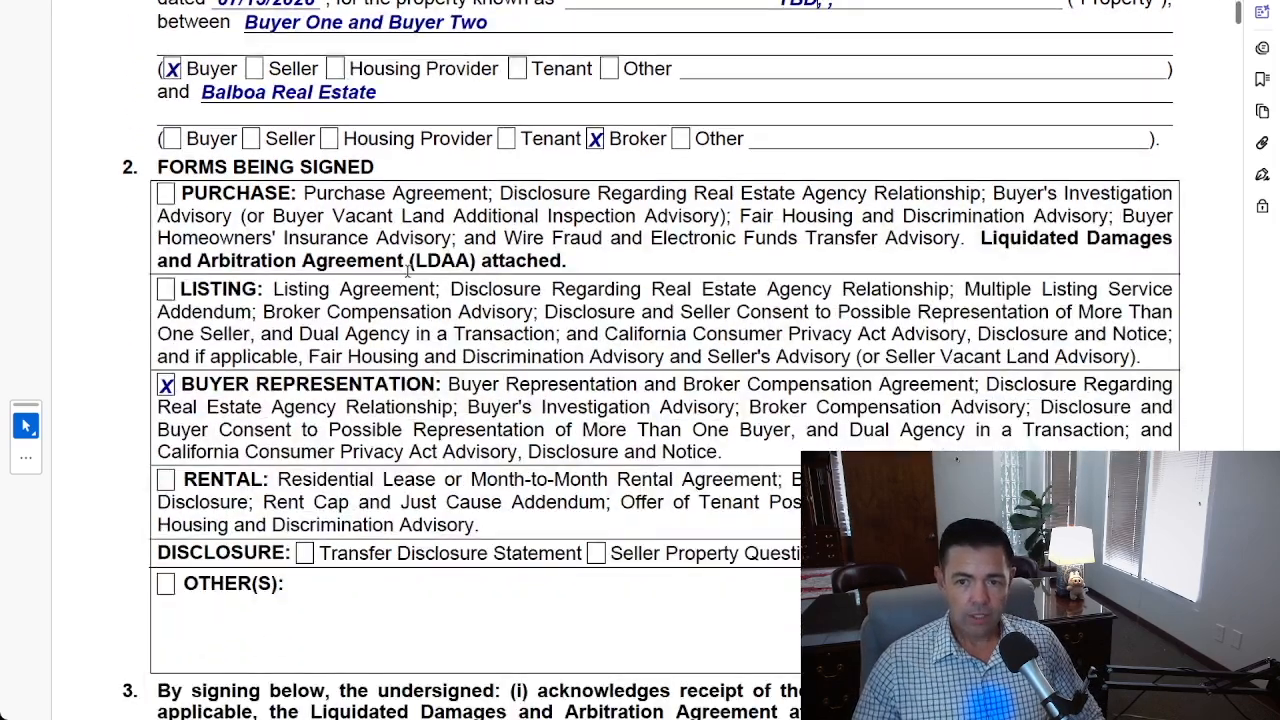
{"action": "scroll", "coordinate": [384, 268], "scroll_direction": "down", "scroll_amount": 1}
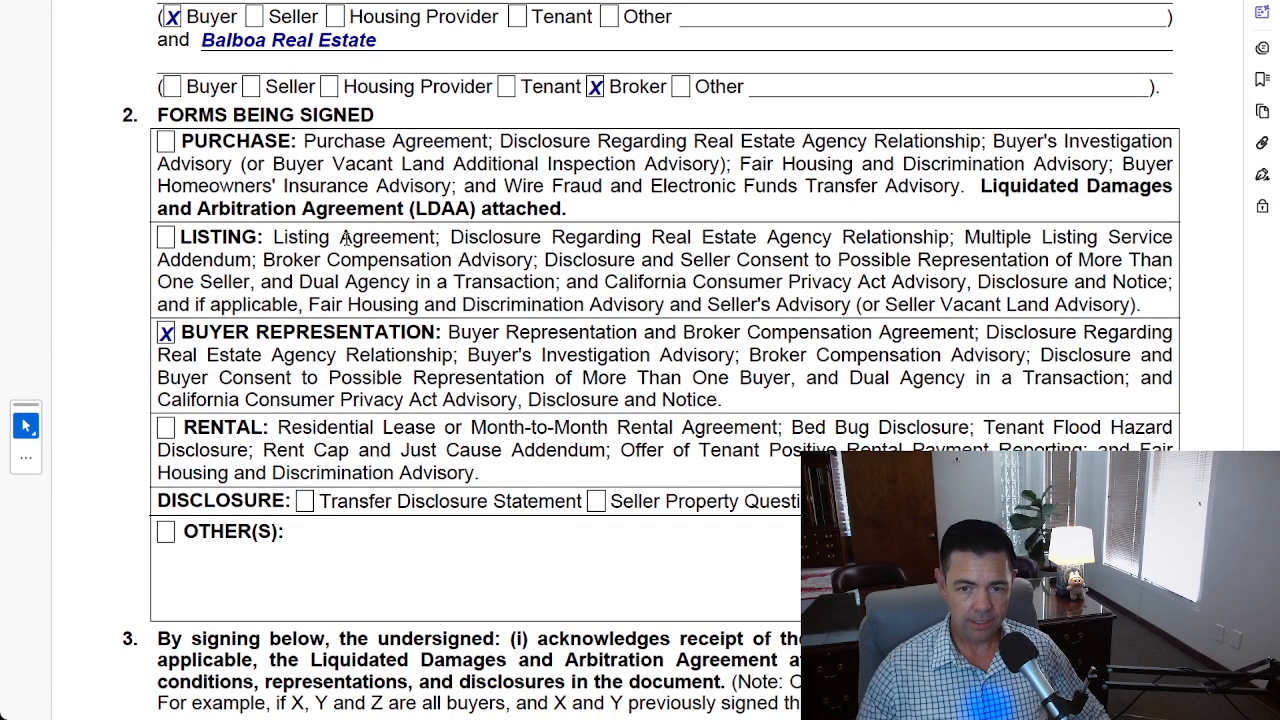
{"action": "scroll", "coordinate": [181, 146], "scroll_direction": "down", "scroll_amount": 1}
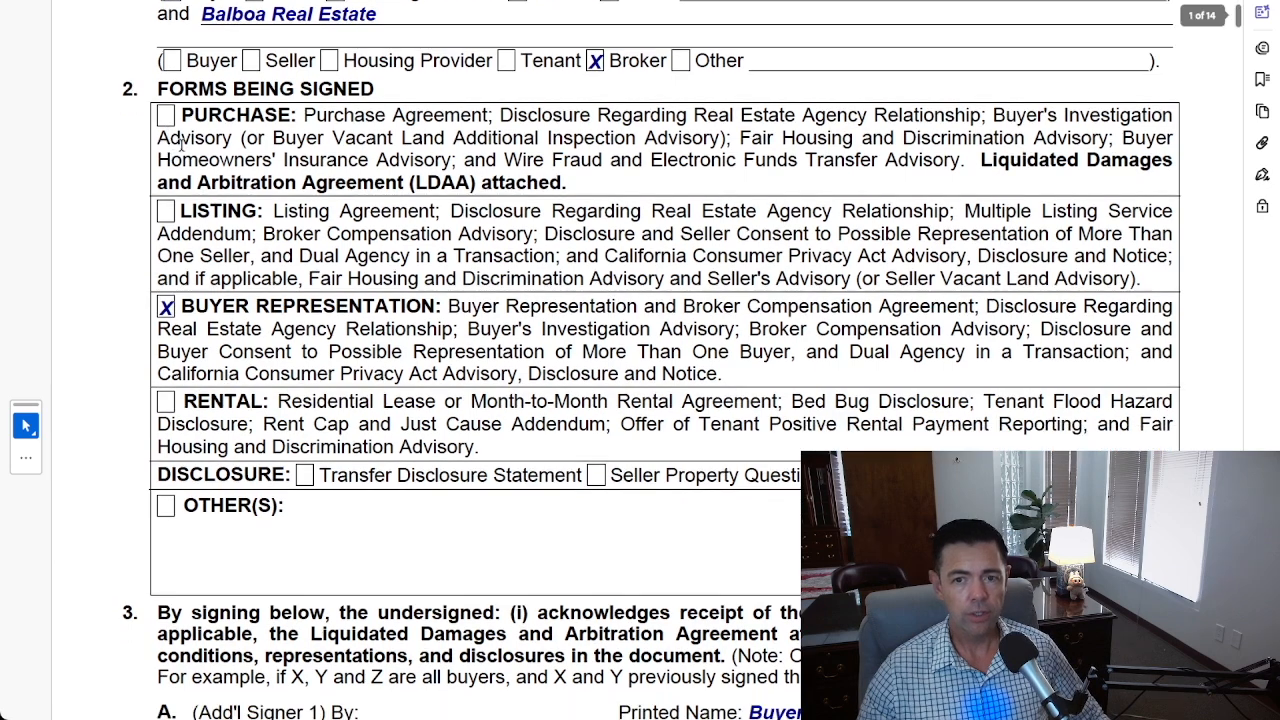
{"action": "scroll", "coordinate": [203, 132], "scroll_direction": "down", "scroll_amount": 1}
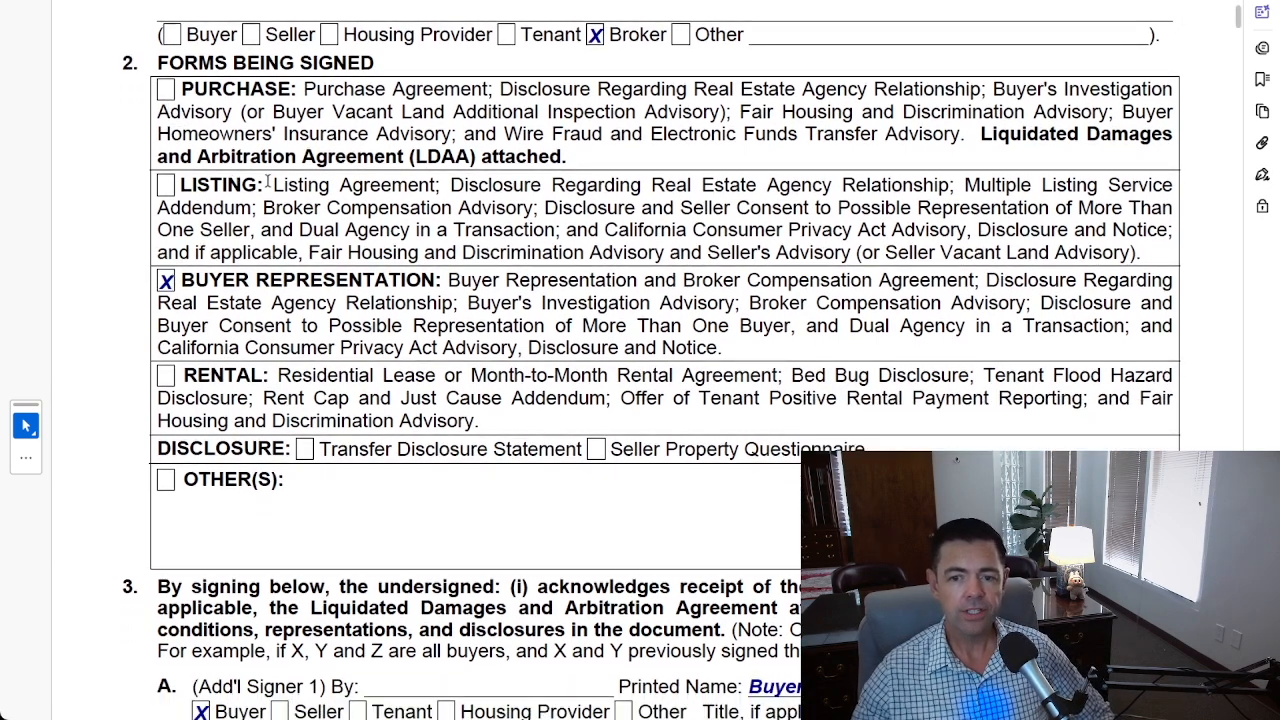
{"action": "scroll", "coordinate": [398, 255], "scroll_direction": "down", "scroll_amount": 5}
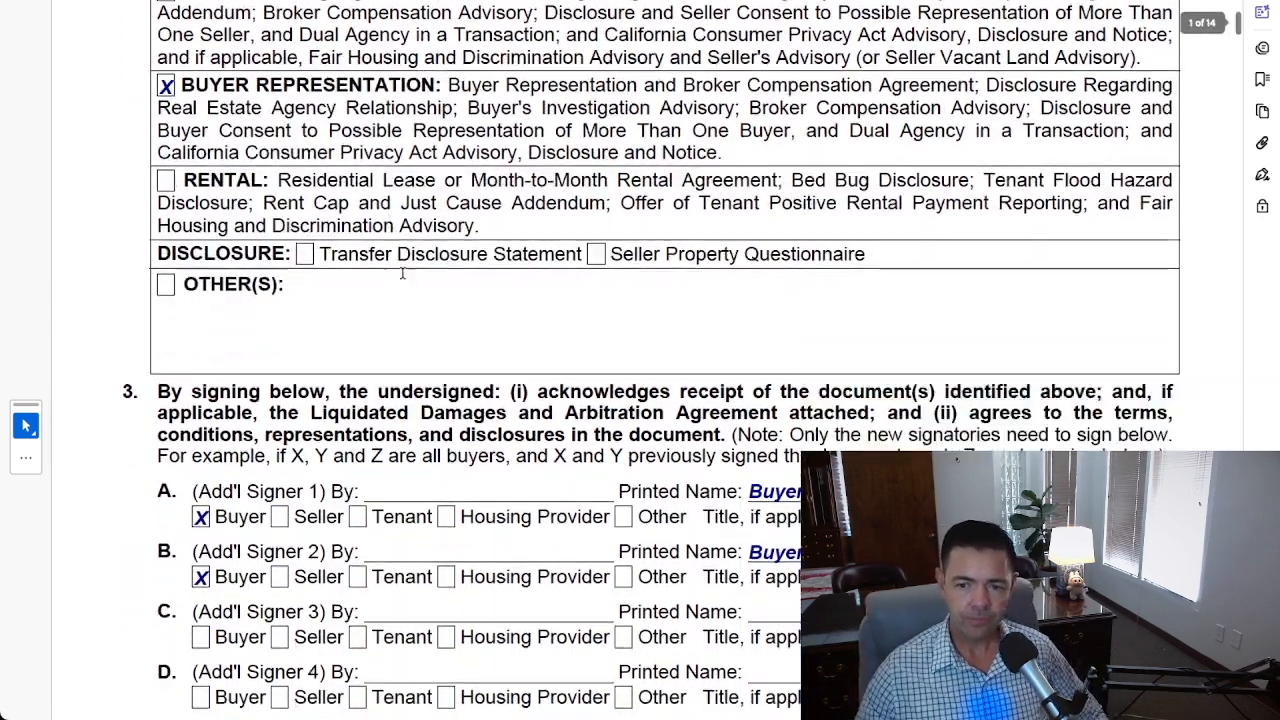
- Examine the additional signer lines in paragraph 3, covering each signer's signature, printed name, role, title and date
{"action": "scroll", "coordinate": [398, 255], "scroll_direction": "down", "scroll_amount": 2}
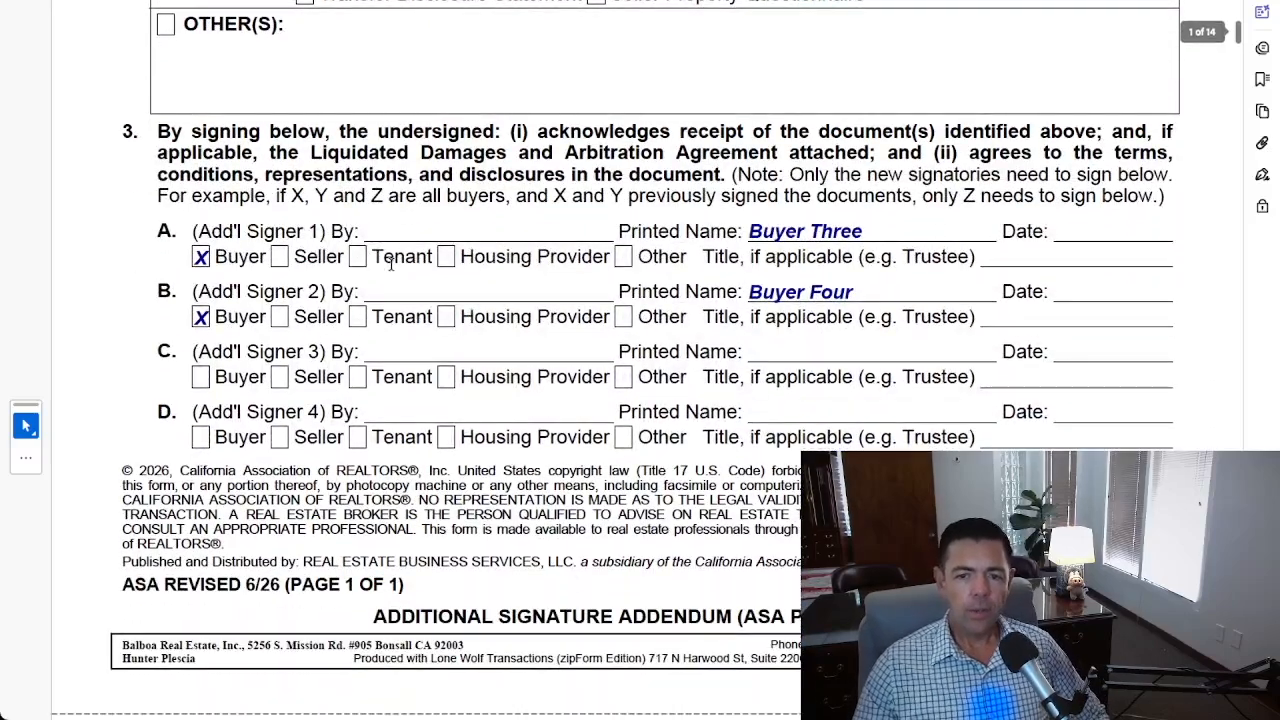
{"action": "scroll", "coordinate": [372, 247], "scroll_direction": "down", "scroll_amount": 1}
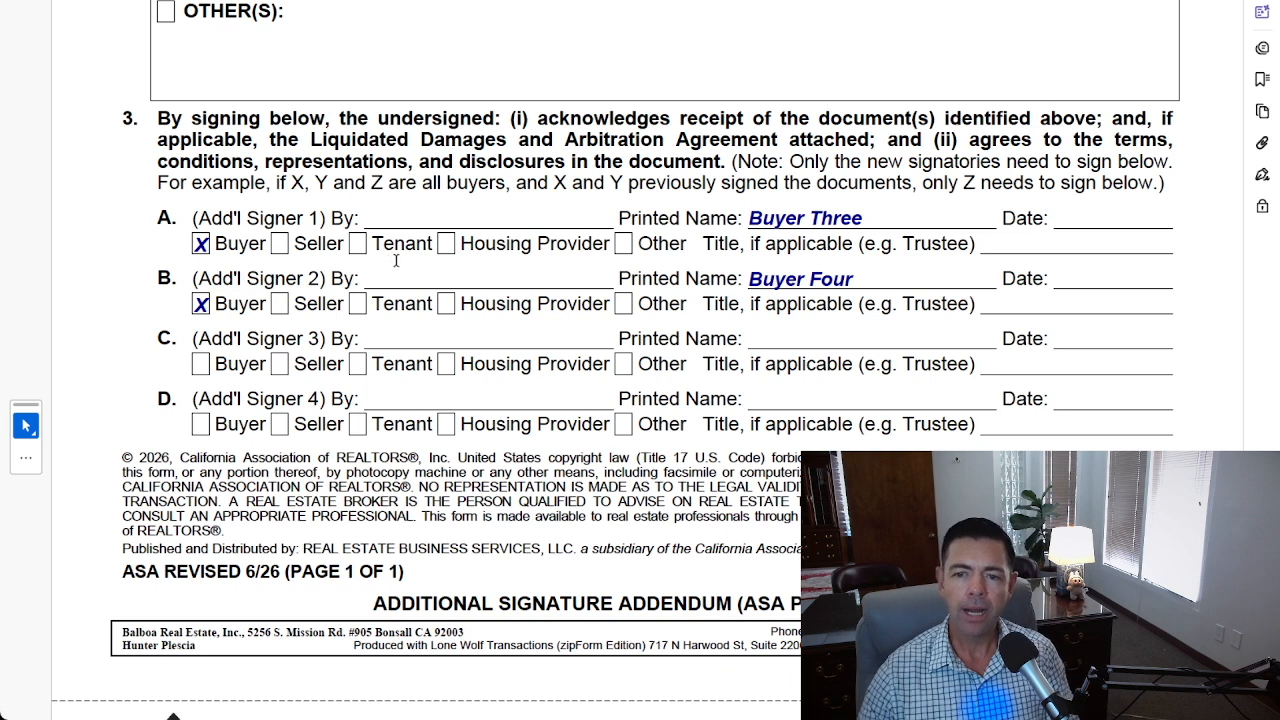
{"action": "scroll", "coordinate": [580, 213], "scroll_direction": "down", "scroll_amount": 1}
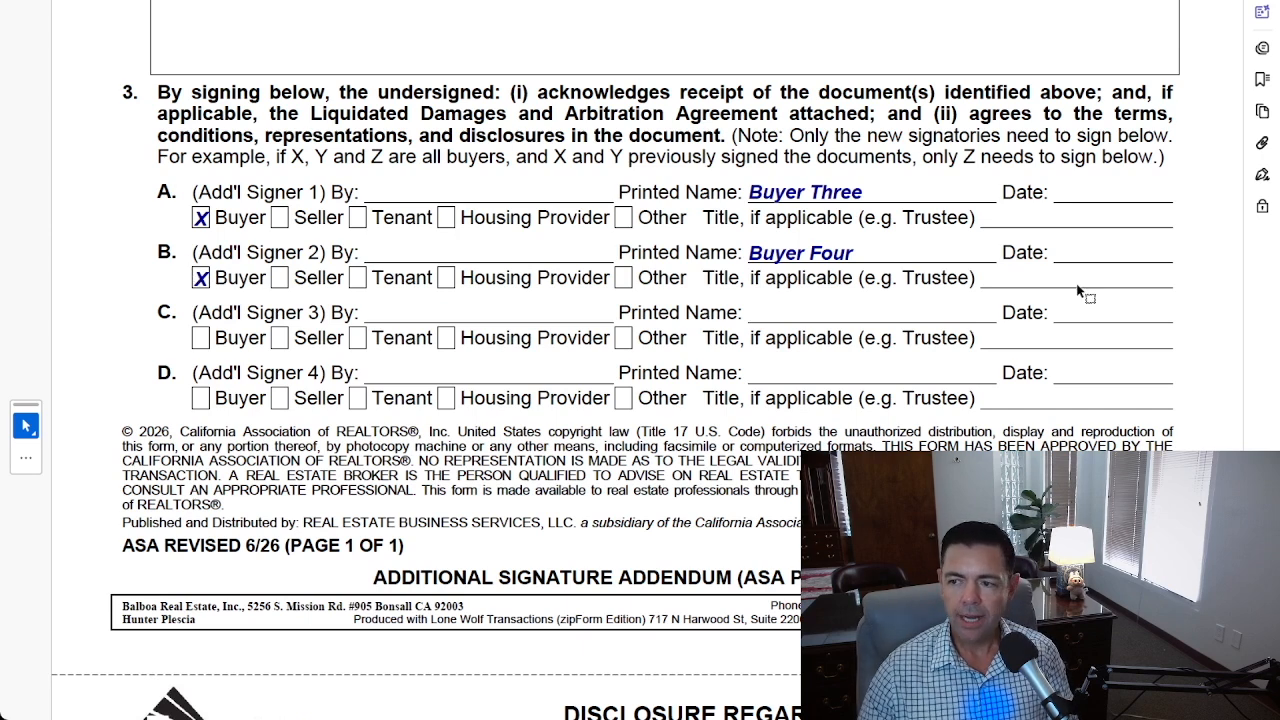
{"action": "scroll", "coordinate": [258, 254], "scroll_direction": "down", "scroll_amount": 1}
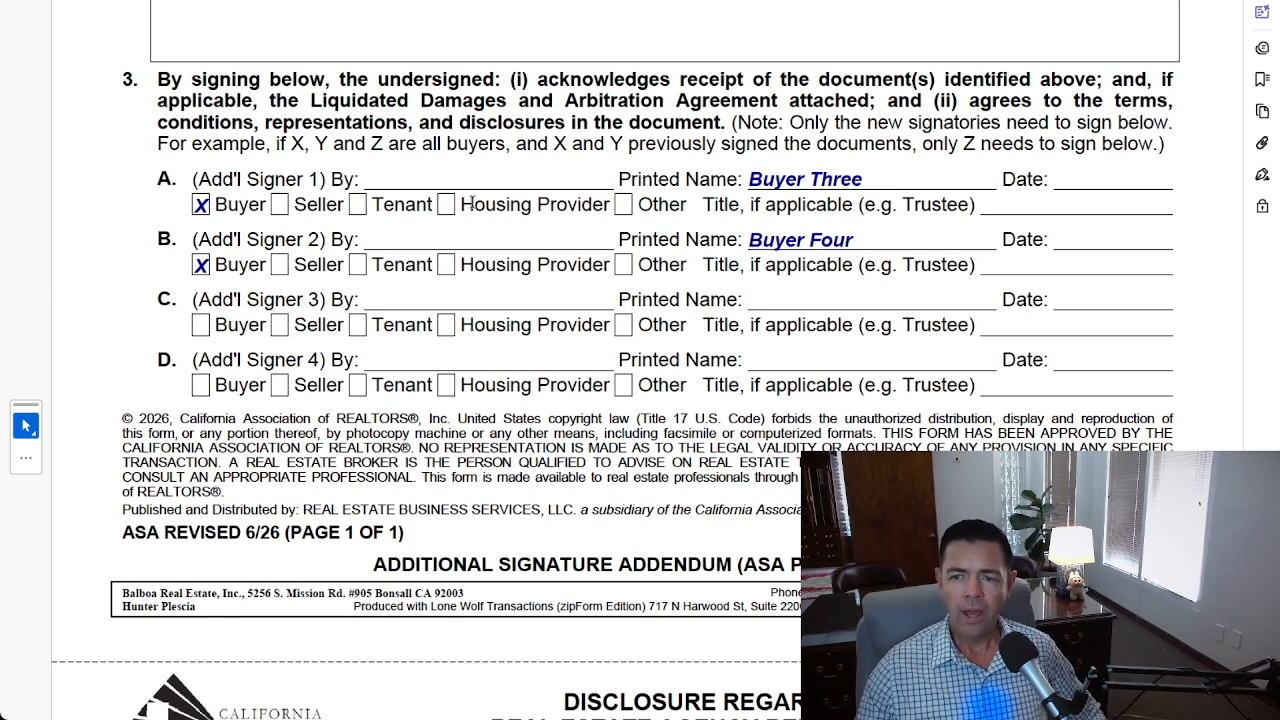
{"action": "scroll", "coordinate": [470, 204], "scroll_direction": "down", "scroll_amount": 4}
{"action": "scroll", "coordinate": [578, 263], "scroll_direction": "down", "scroll_amount": 2}
{"action": "scroll", "coordinate": [565, 263], "scroll_direction": "up", "scroll_amount": 3}
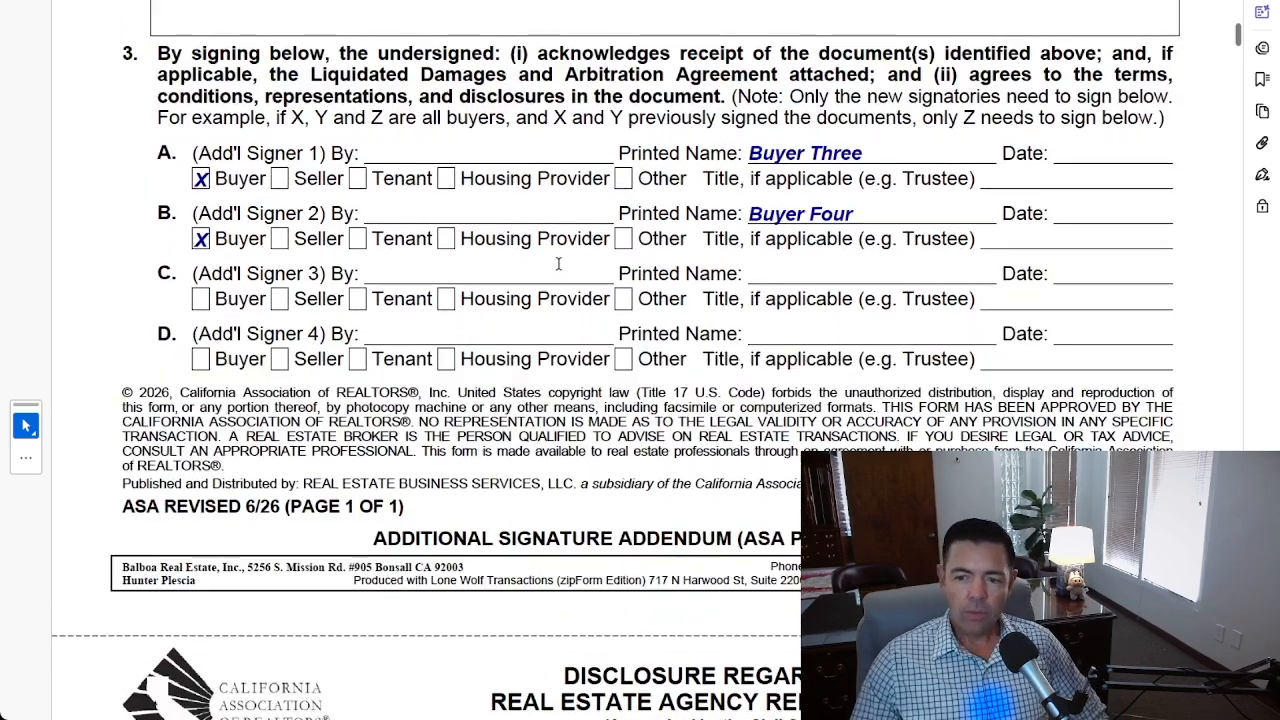
{"action": "scroll", "coordinate": [558, 263], "scroll_direction": "up", "scroll_amount": 5}
{"action": "scroll", "coordinate": [558, 263], "scroll_direction": "down", "scroll_amount": 4}
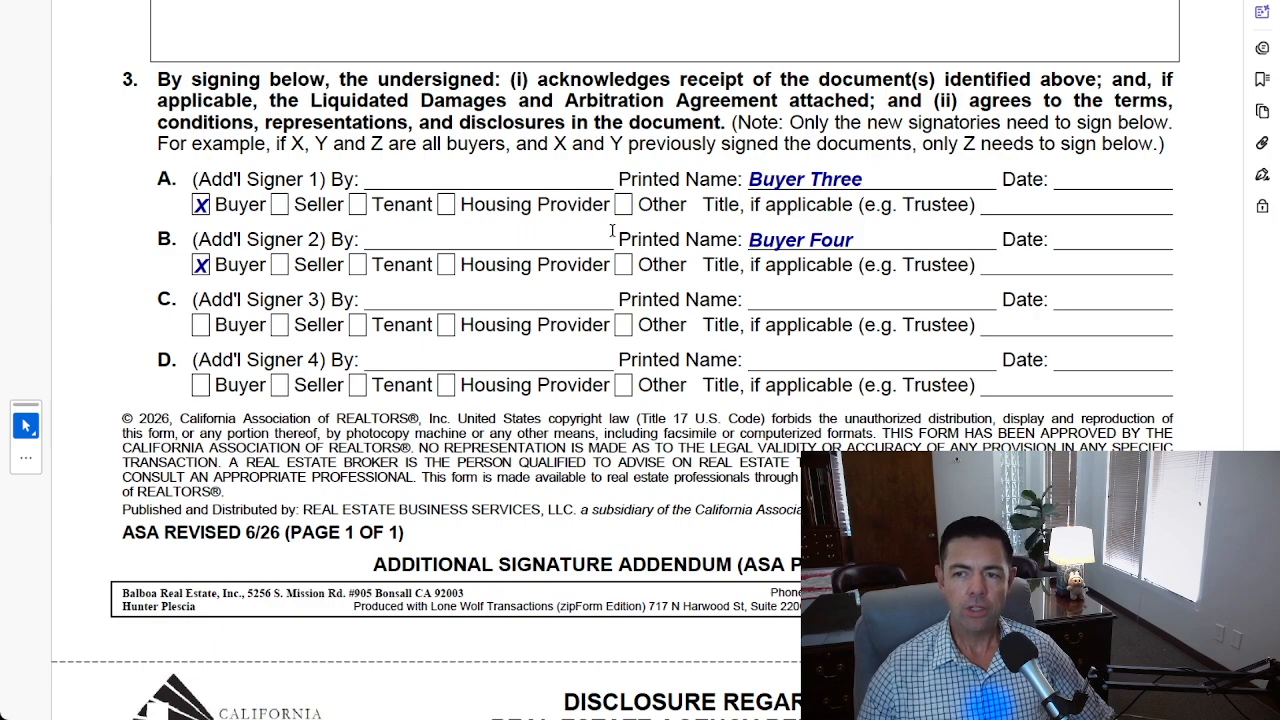
- Recheck the forms selected in paragraph 2 of the addendum, followed by the additional signers listed in paragraph 3
{"action": "scroll", "coordinate": [621, 158], "scroll_direction": "up", "scroll_amount": 5}
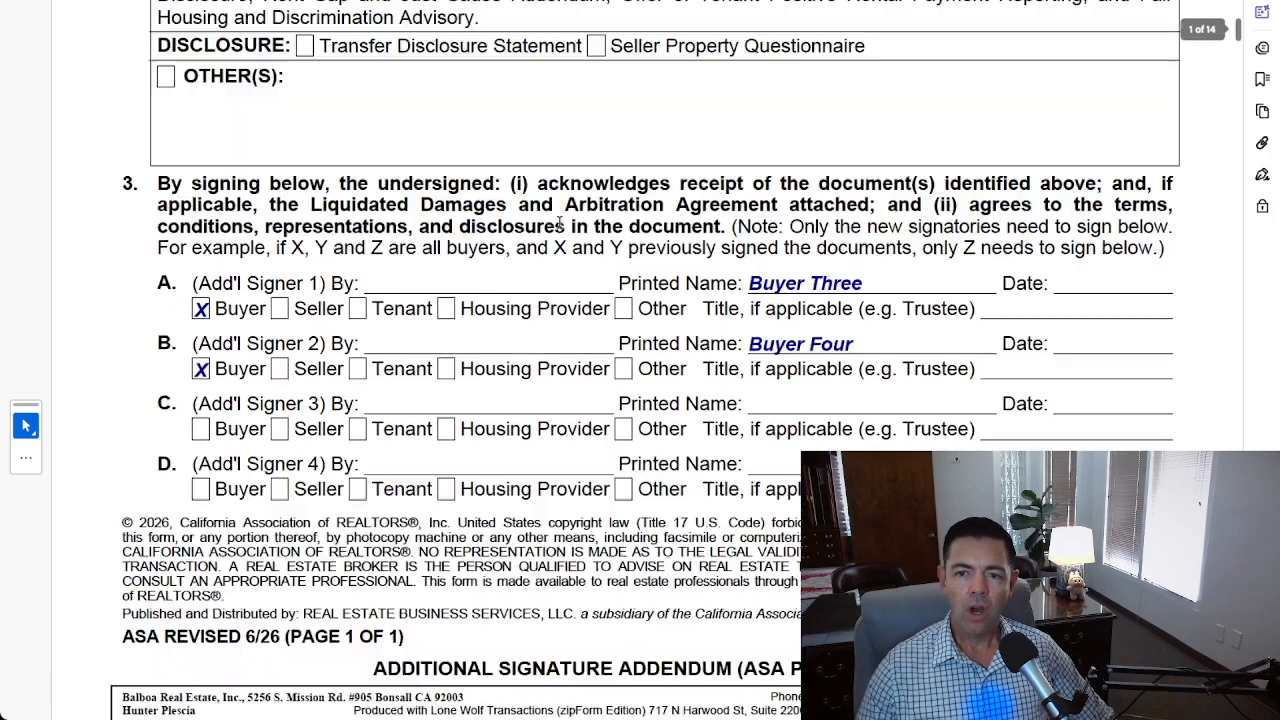
{"action": "scroll", "coordinate": [396, 260], "scroll_direction": "up", "scroll_amount": 1}
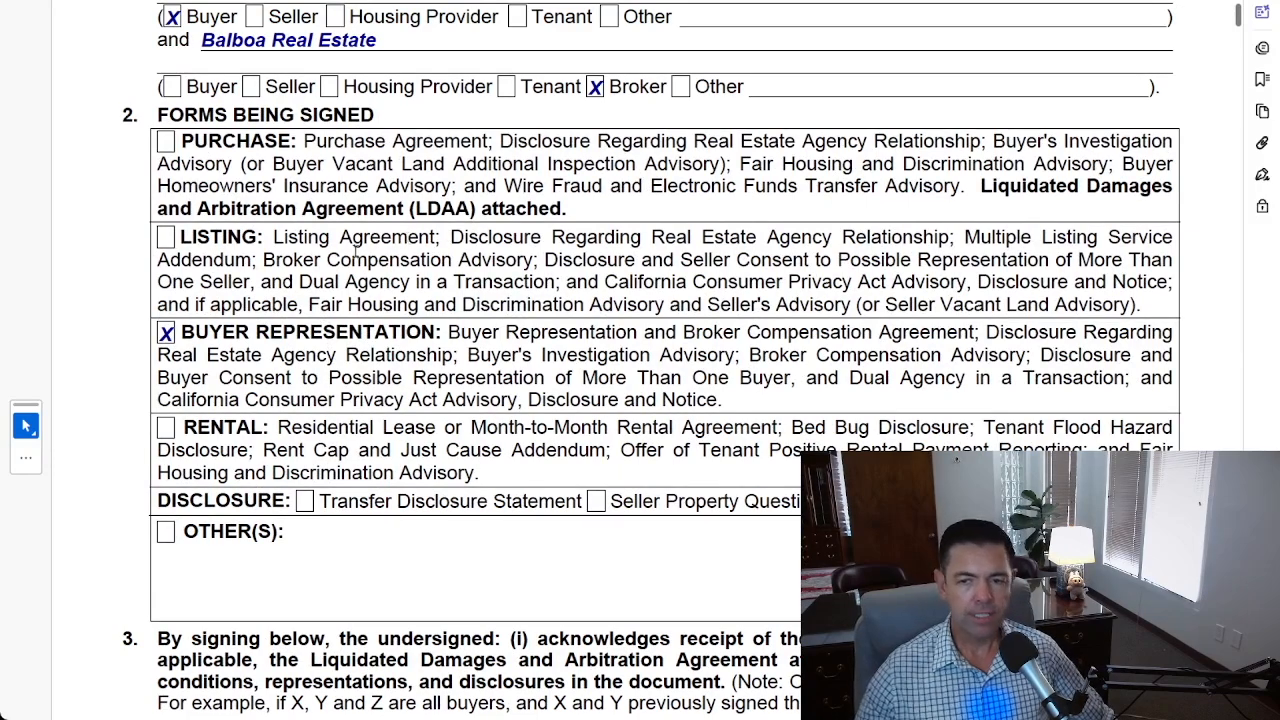
{"action": "scroll", "coordinate": [388, 237], "scroll_direction": "up", "scroll_amount": 1}
{"action": "scroll", "coordinate": [372, 328], "scroll_direction": "down", "scroll_amount": 1}
{"action": "scroll", "coordinate": [372, 328], "scroll_direction": "down", "scroll_amount": 6}
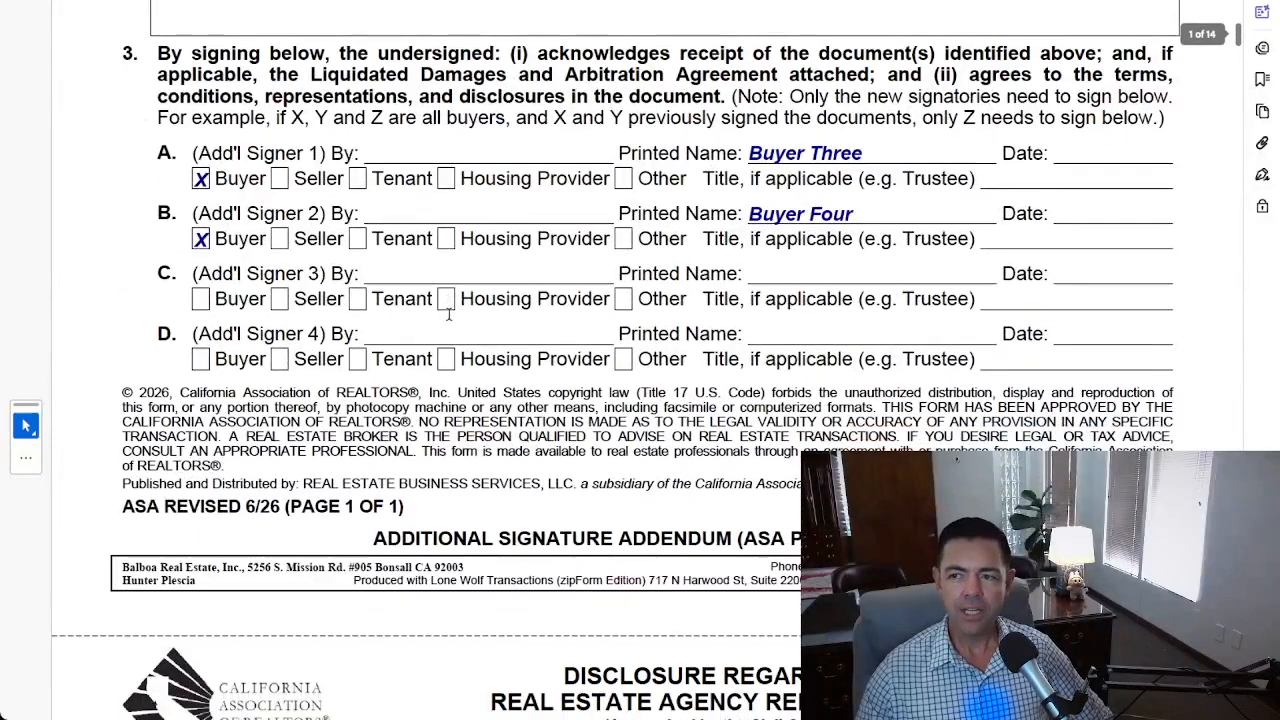
{"action": "scroll", "coordinate": [450, 313], "scroll_direction": "down", "scroll_amount": 1}
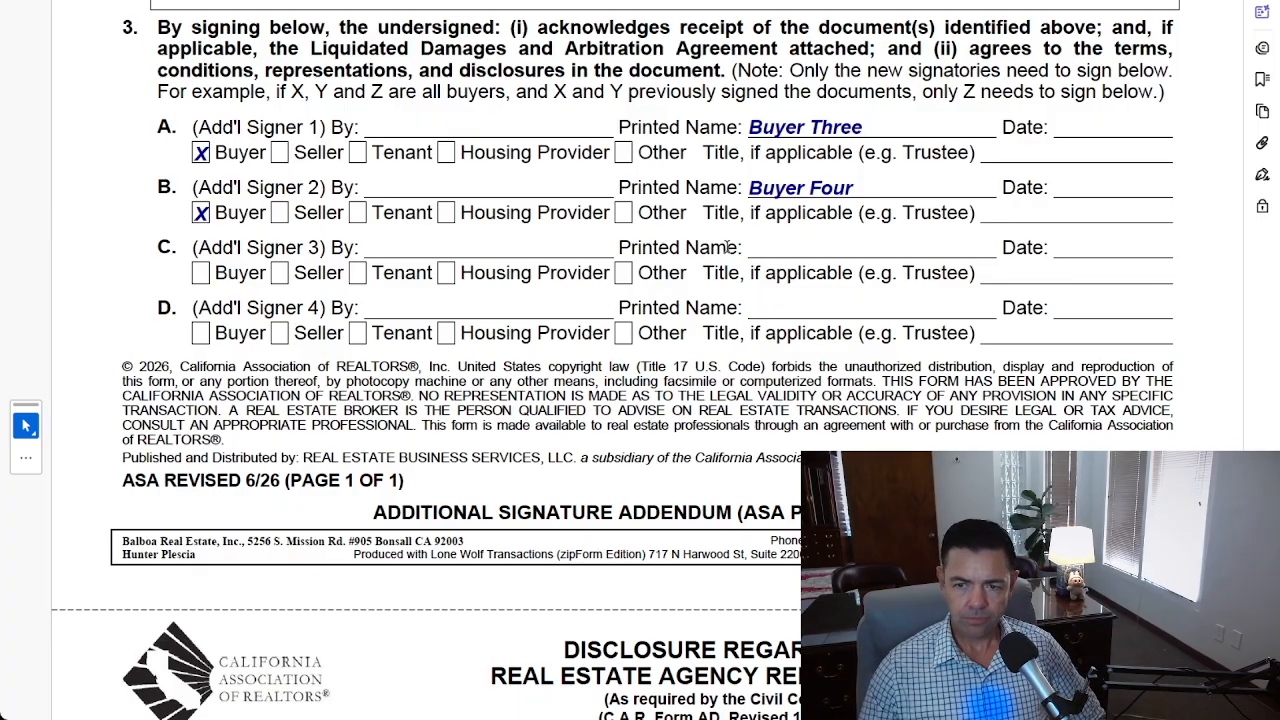
- Revisit the last page of the buyer representation agreement and check its buyer signatures, addendum checkbox and broker signature block
{"action": "scroll", "coordinate": [486, 309], "scroll_direction": "down", "scroll_amount": 15}
{"action": "scroll", "coordinate": [486, 309], "scroll_direction": "down", "scroll_amount": 20}
{"action": "mouse_move", "coordinate": [1237, 188]}
{"action": "left_mouse_down"}
{"action": "mouse_move", "coordinate": [1232, 222]}
{"action": "mouse_move", "coordinate": [1234, 175]}
{"action": "mouse_move", "coordinate": [1237, 394]}
{"action": "left_mouse_up"}
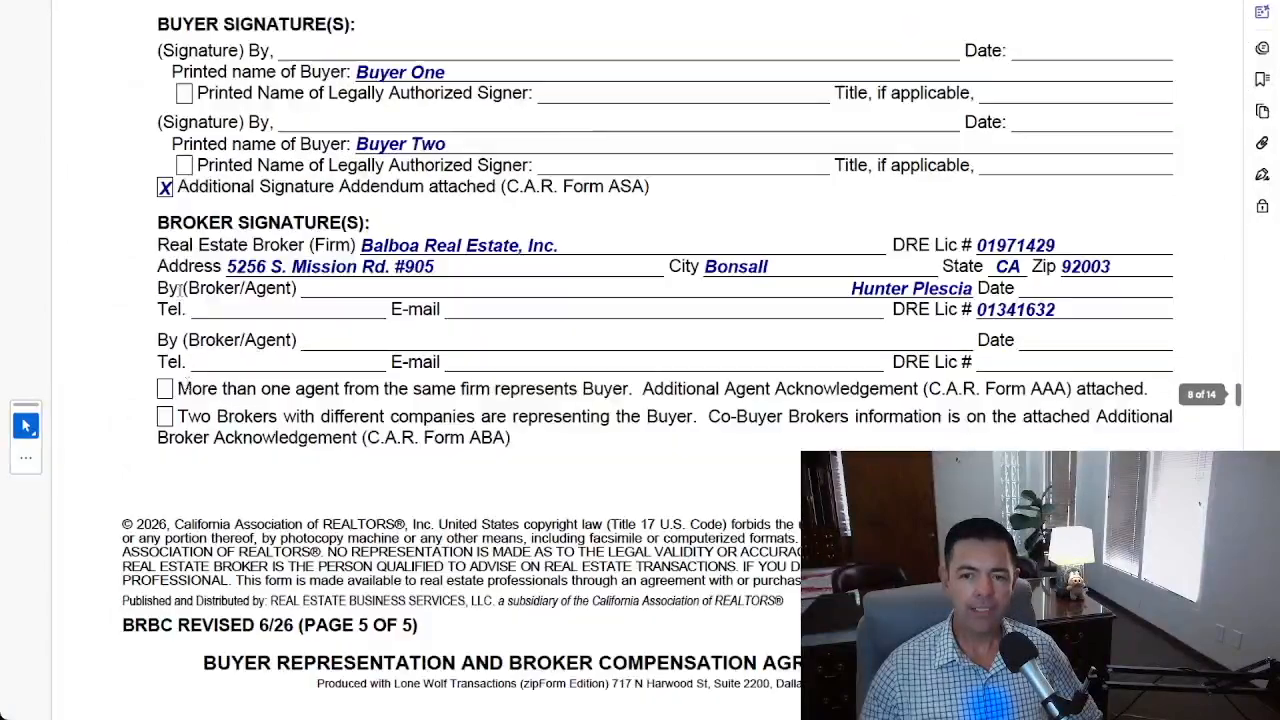
{"action": "scroll", "coordinate": [180, 290], "scroll_direction": "down", "scroll_amount": 1}
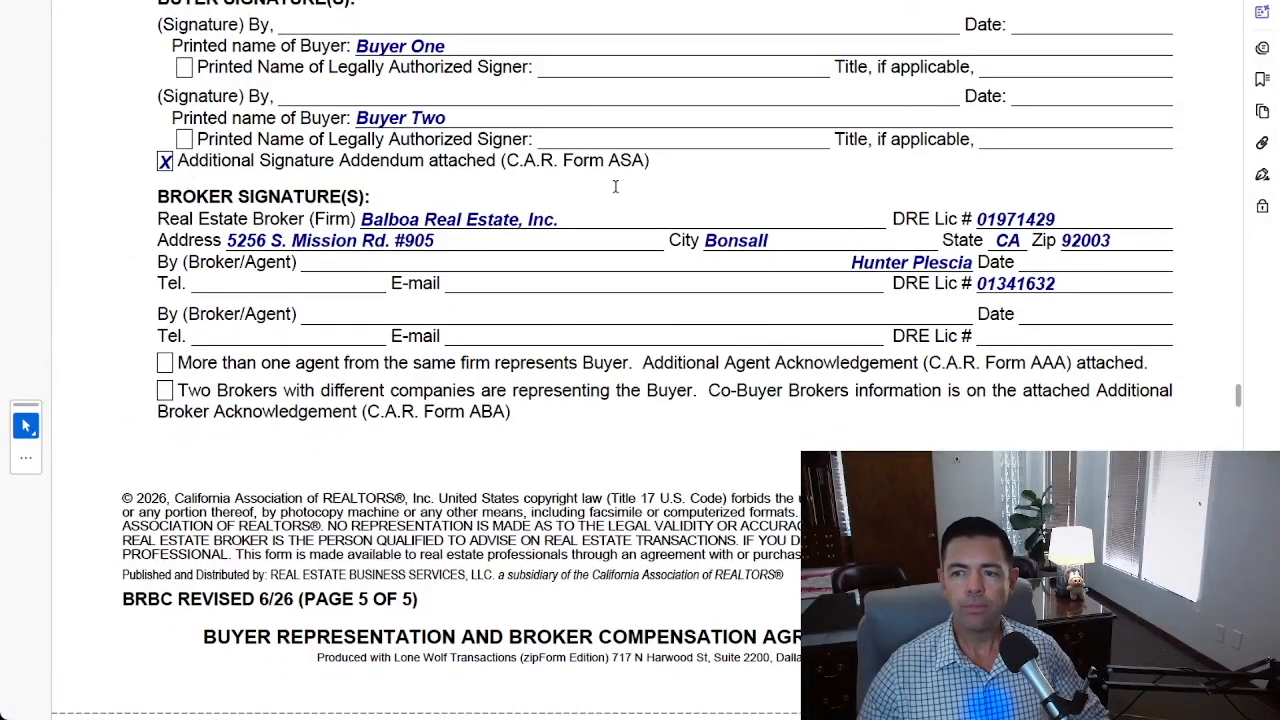
{"action": "scroll", "coordinate": [620, 195], "scroll_direction": "down", "scroll_amount": 1}
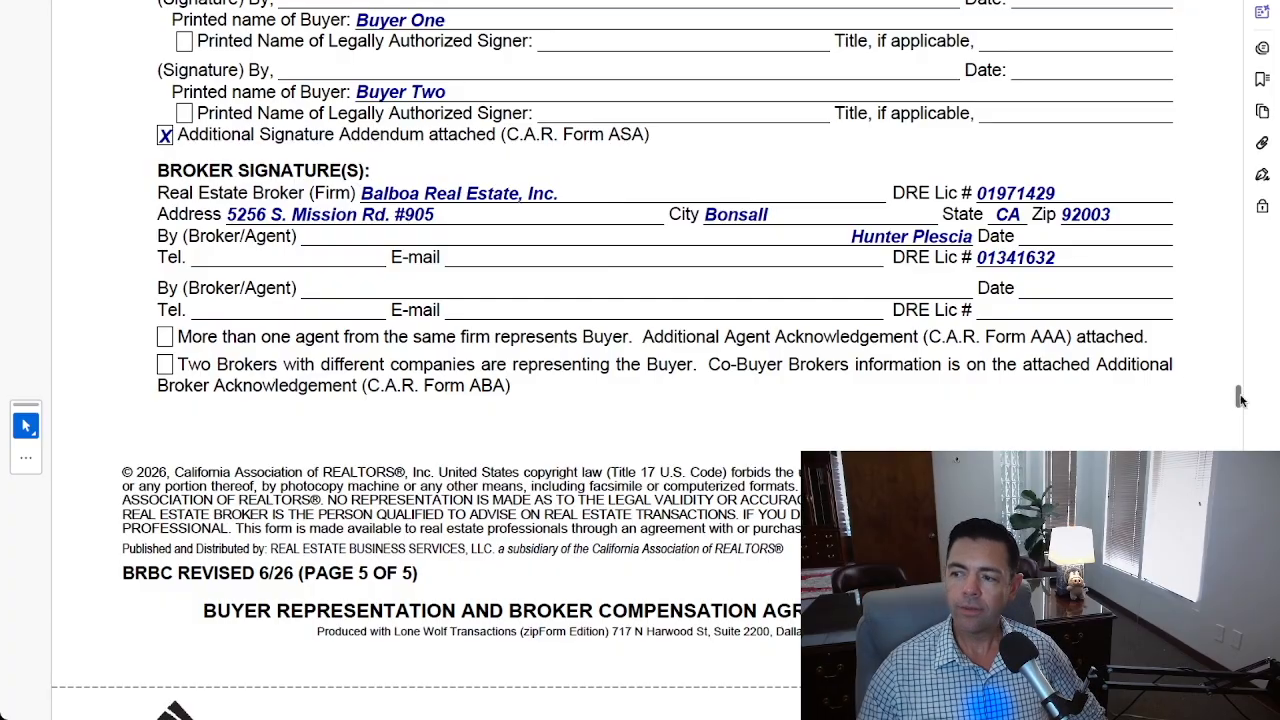
- Go back to the addendum on the first page and review the acknowledgement wording above the additional buyers' signature lines
{"action": "left_click_drag", "start_coordinate": [1239, 398], "coordinate": [1256, 4]}
{"action": "scroll", "coordinate": [1010, 276], "scroll_direction": "down", "scroll_amount": 10}
{"action": "scroll", "coordinate": [1010, 276], "scroll_direction": "down", "scroll_amount": 13}
{"action": "scroll", "coordinate": [984, 299], "scroll_direction": "up", "scroll_amount": 8}
{"action": "scroll", "coordinate": [292, 231], "scroll_direction": "down", "scroll_amount": 1}
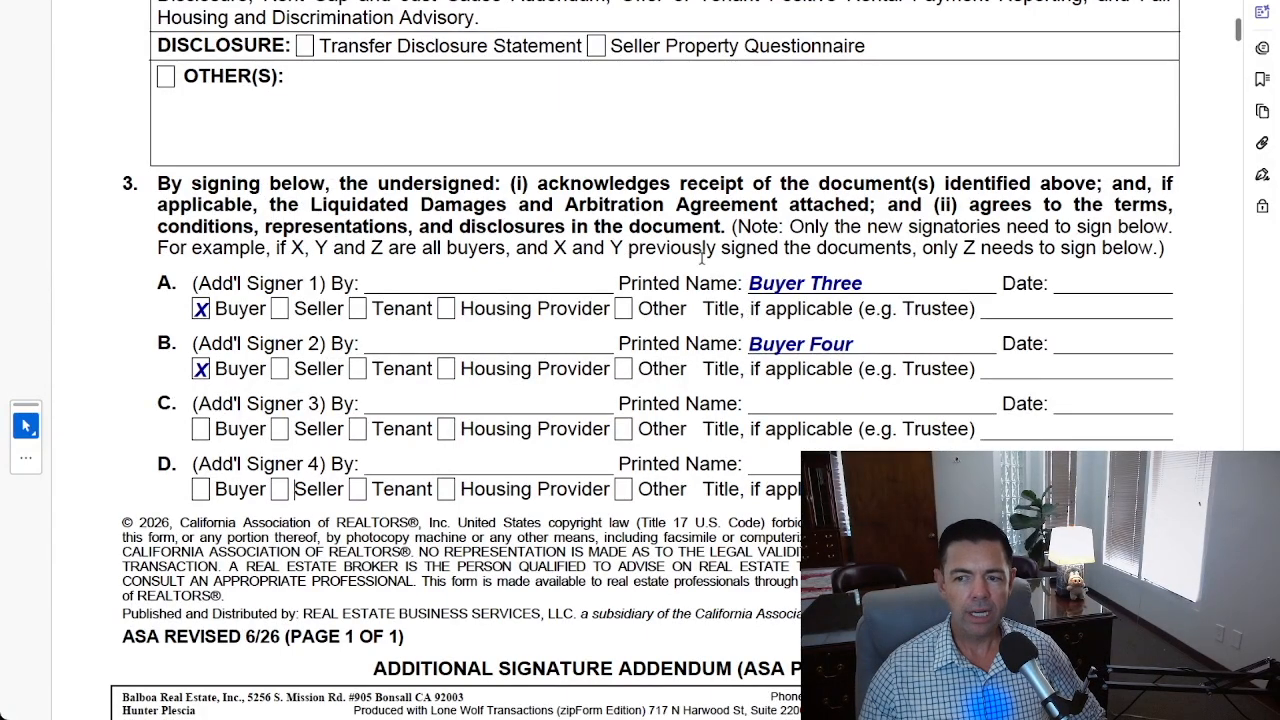
{"action": "scroll", "coordinate": [476, 322], "scroll_direction": "up", "scroll_amount": 5}
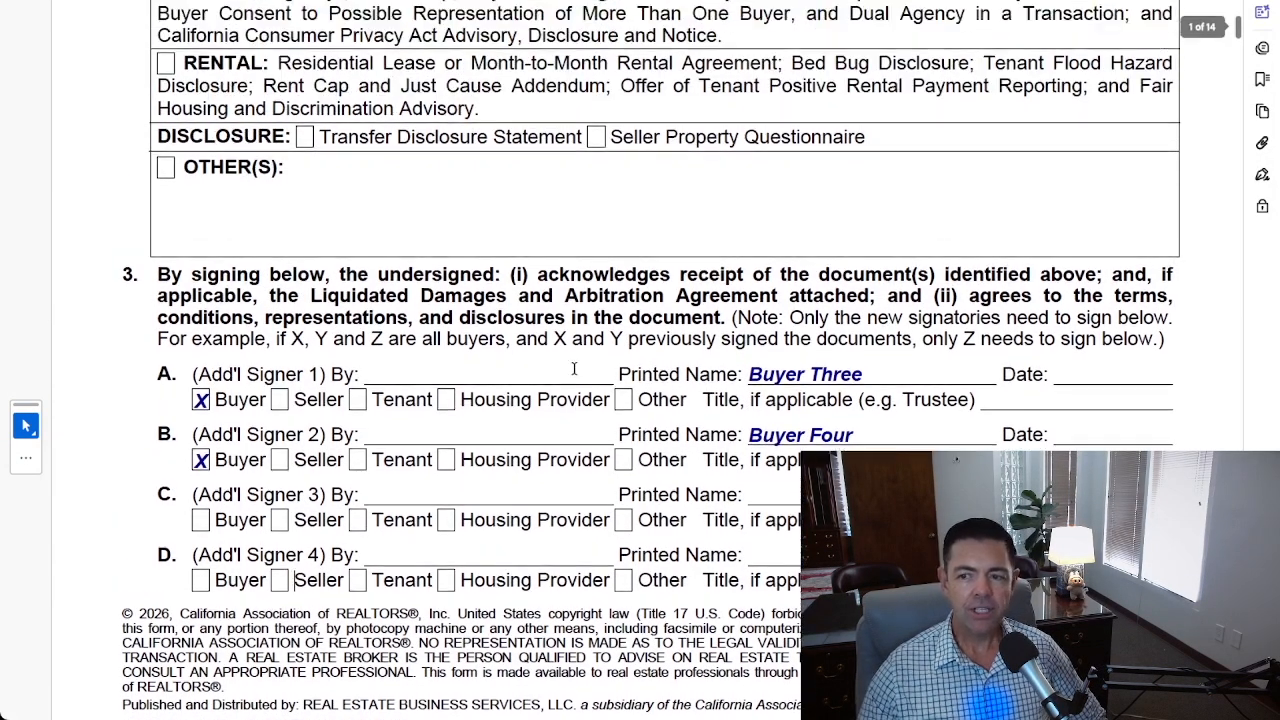
{"action": "scroll", "coordinate": [383, 413], "scroll_direction": "down", "scroll_amount": 6}
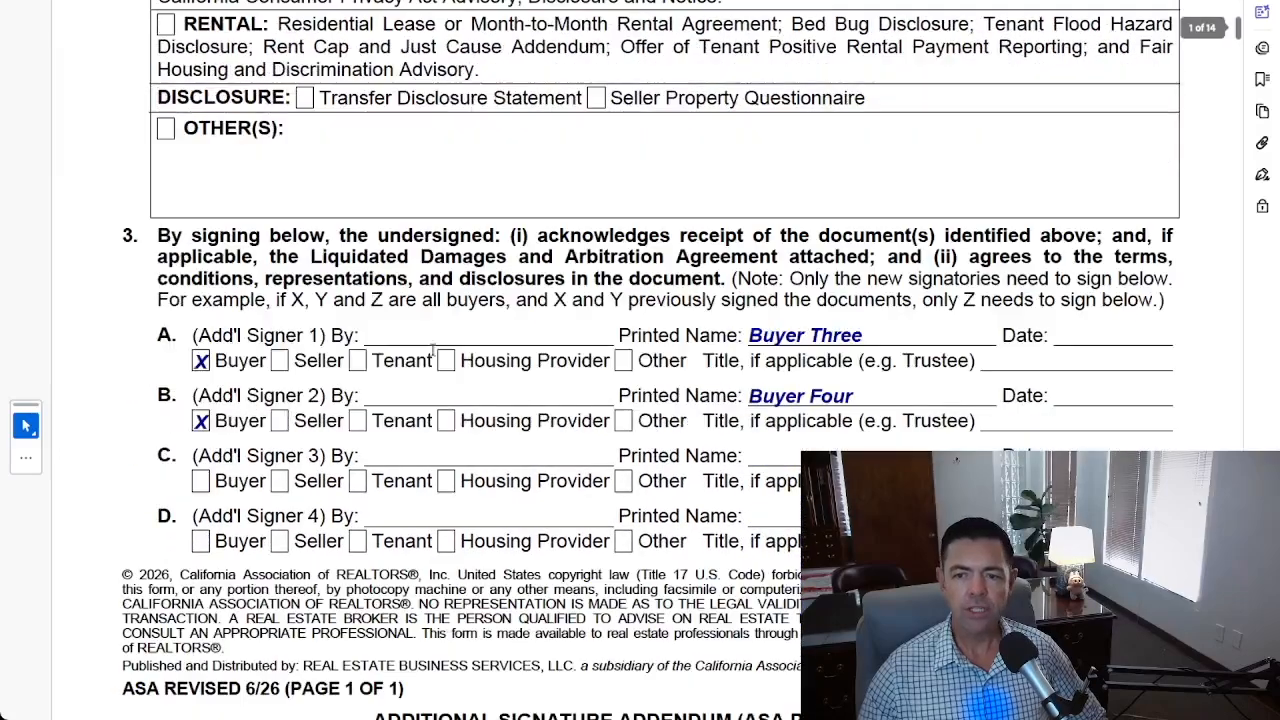
{"action": "scroll", "coordinate": [497, 227], "scroll_direction": "down", "scroll_amount": 1}
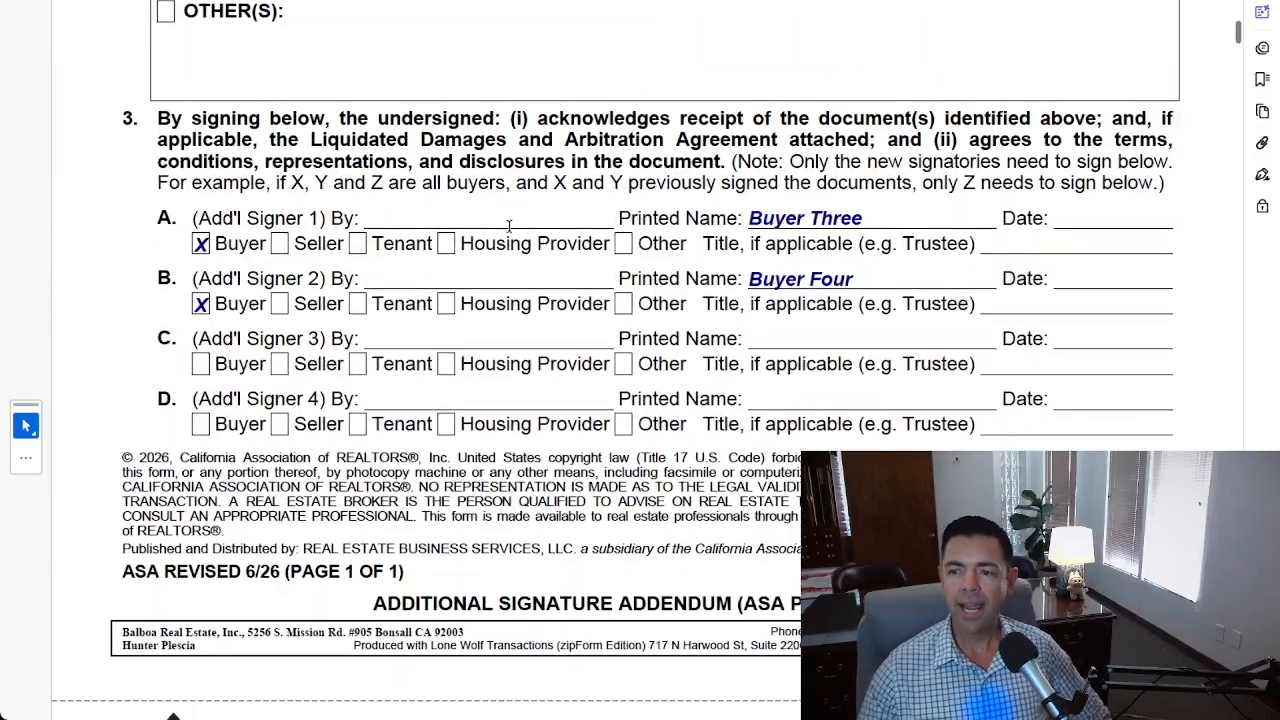